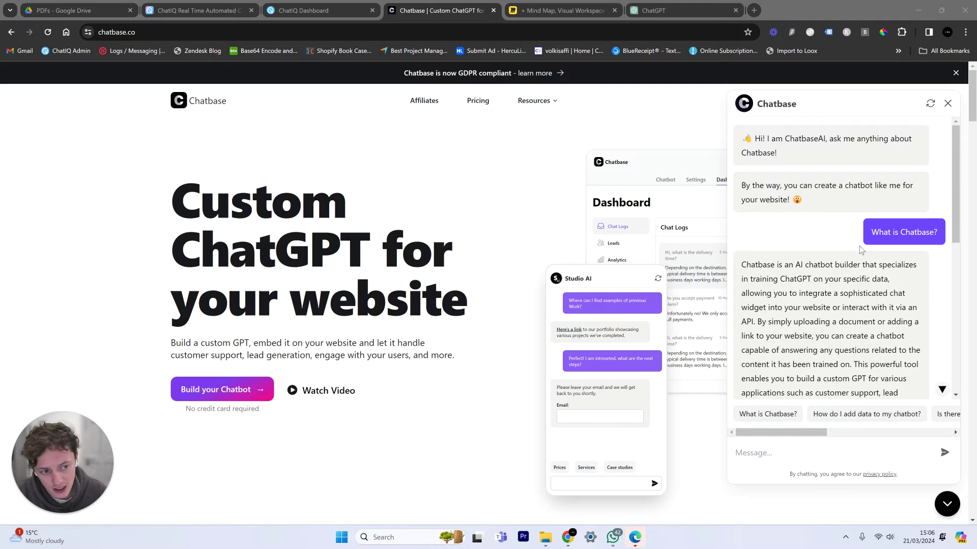
Read the Chatbase bot's unhelpful reply about cancelling a subscription, then close the chat widget.
{"action": "scroll", "coordinate": [852, 239], "scroll_direction": "down", "scroll_amount": 10}
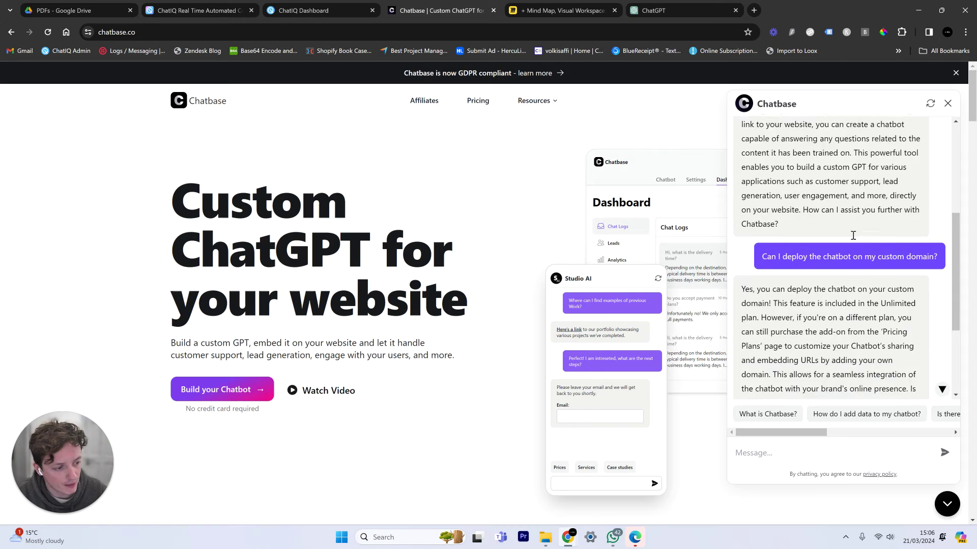
{"action": "scroll", "coordinate": [853, 235], "scroll_direction": "down", "scroll_amount": 2}
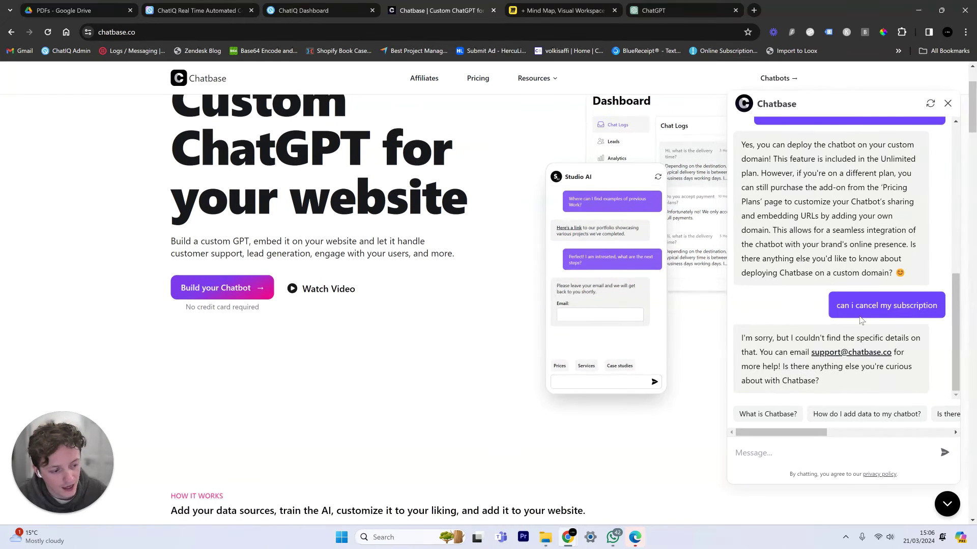
{"action": "left_click_drag", "start_coordinate": [856, 307], "coordinate": [917, 272]}
{"action": "left_click", "coordinate": [908, 278]}
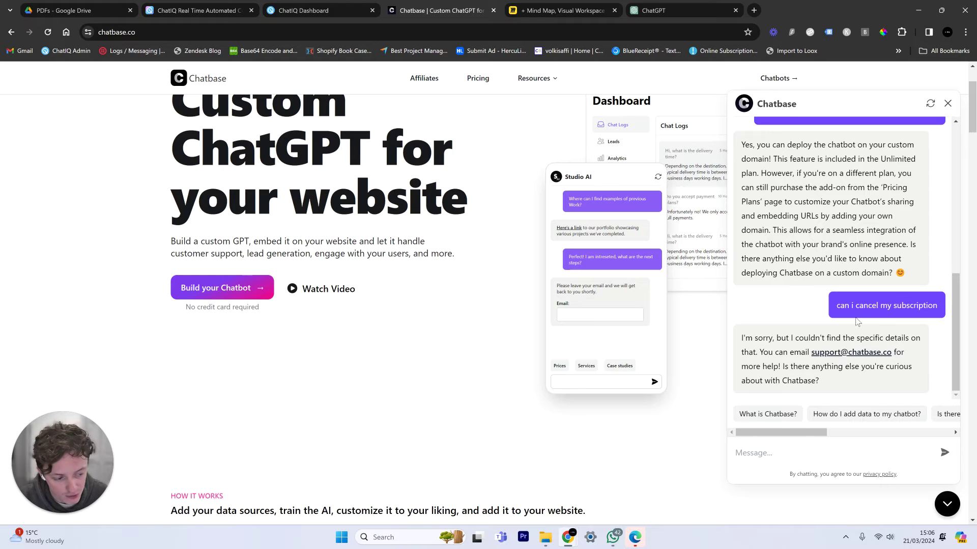
{"action": "left_click_drag", "start_coordinate": [796, 338], "coordinate": [763, 338]}
{"action": "left_click", "coordinate": [846, 385]}
{"action": "left_click", "coordinate": [779, 357]}
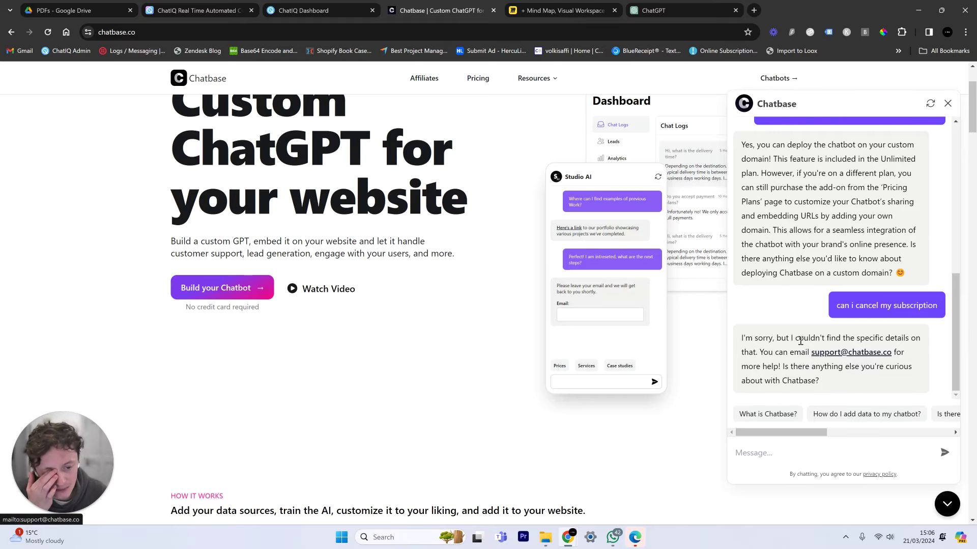
{"action": "scroll", "coordinate": [586, 330], "scroll_direction": "up", "scroll_amount": 2}
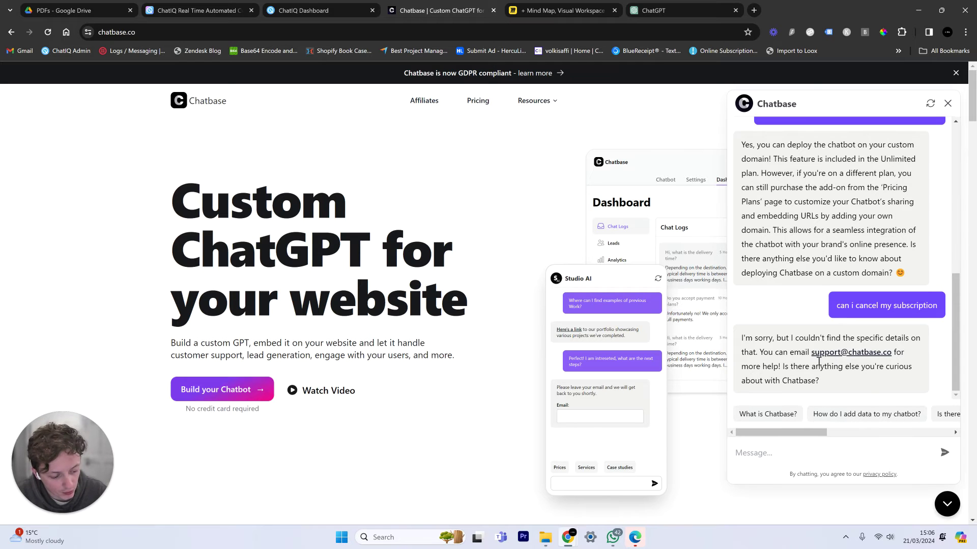
{"action": "left_click", "coordinate": [947, 515]}
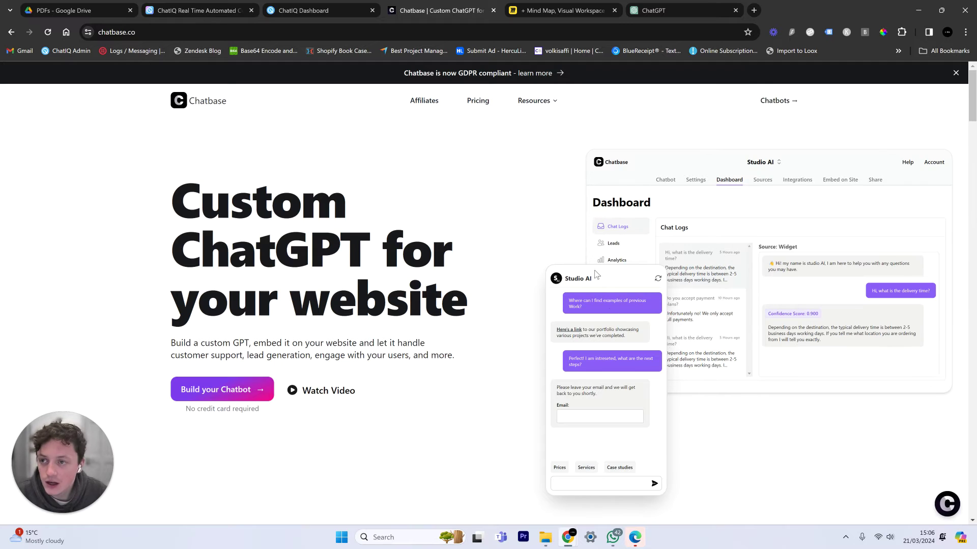
On chatiq.ai, read the assistant's subscription-cancellation answer and open the Submit A Ticket form.
{"action": "left_click", "coordinate": [187, 9]}
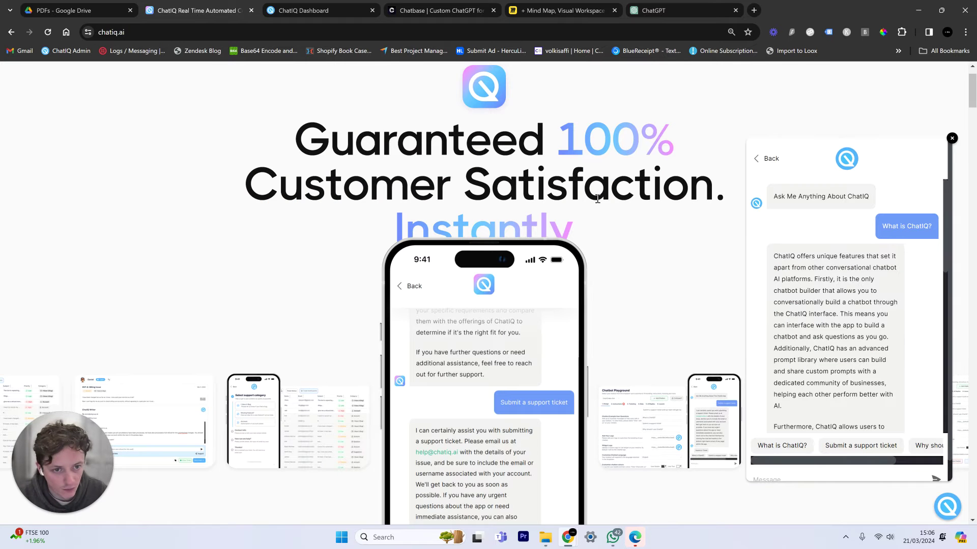
{"action": "scroll", "coordinate": [585, 195], "scroll_direction": "up", "scroll_amount": 1}
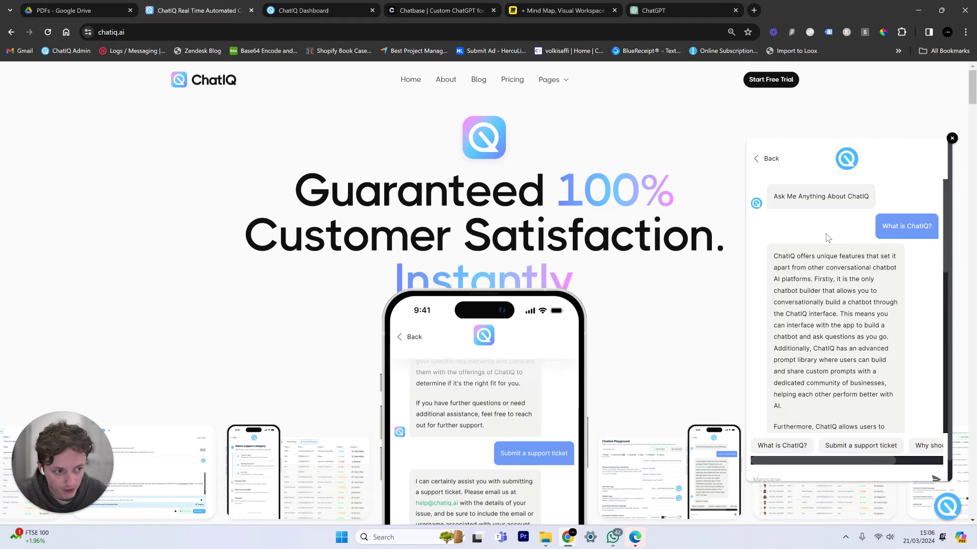
{"action": "scroll", "coordinate": [827, 238], "scroll_direction": "down", "scroll_amount": 1}
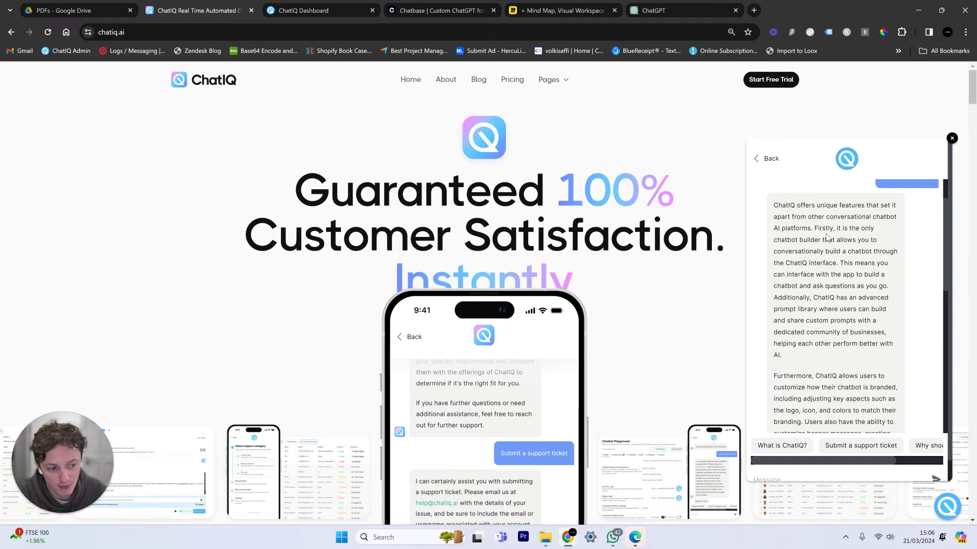
{"action": "scroll", "coordinate": [820, 239], "scroll_direction": "down", "scroll_amount": 10}
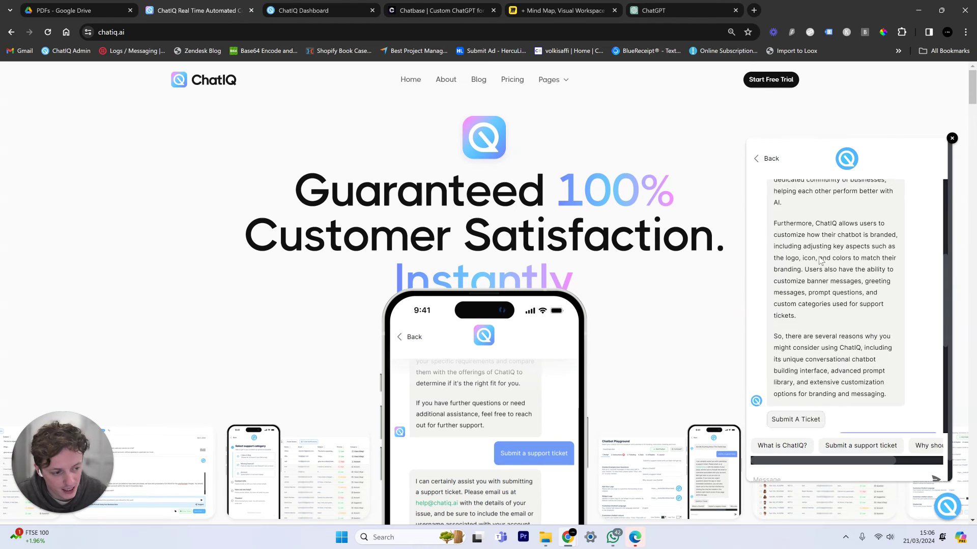
{"action": "scroll", "coordinate": [862, 248], "scroll_direction": "down", "scroll_amount": 1}
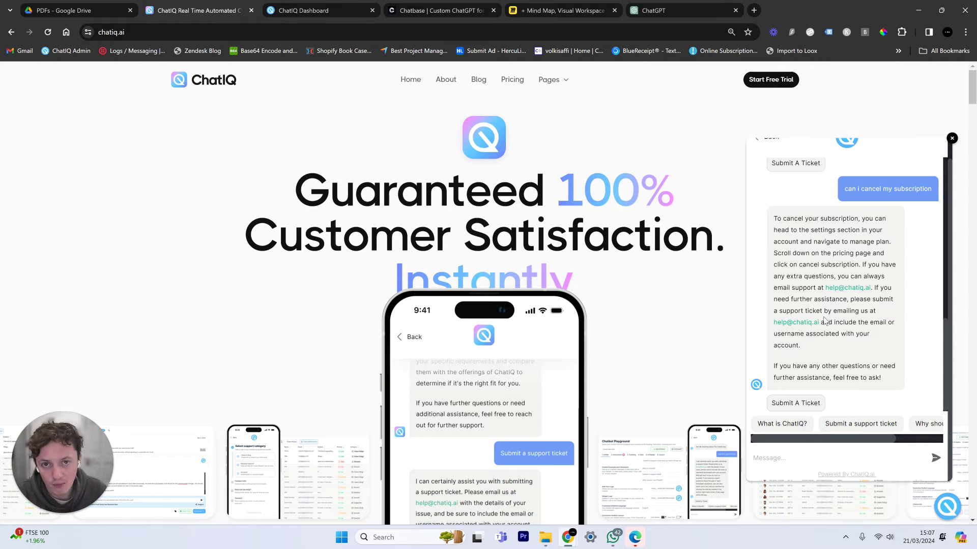
{"action": "left_click", "coordinate": [812, 405]}
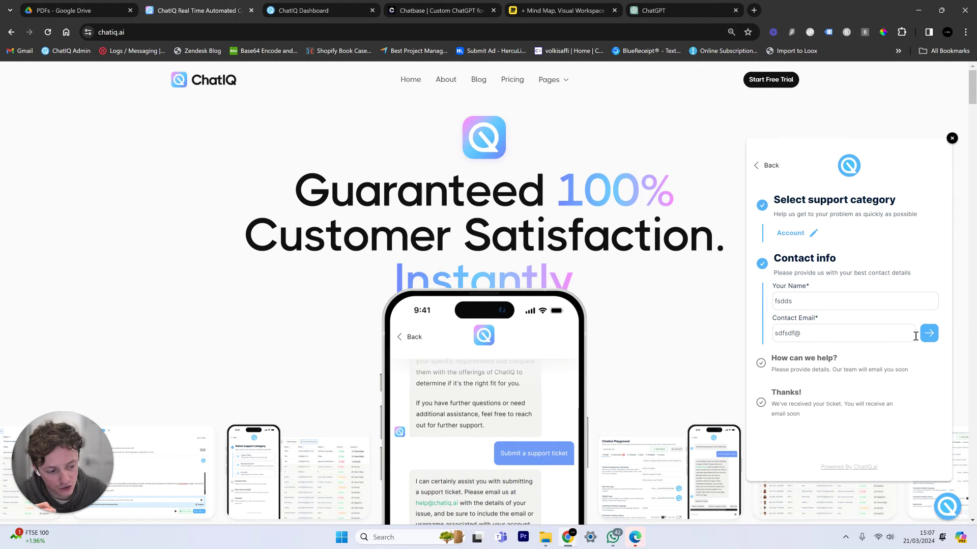
Finish the ticket's contact email, continue to 'How can we help?', then return to the ChatIQ Dashboard.
{"action": "left_click", "coordinate": [913, 335]}
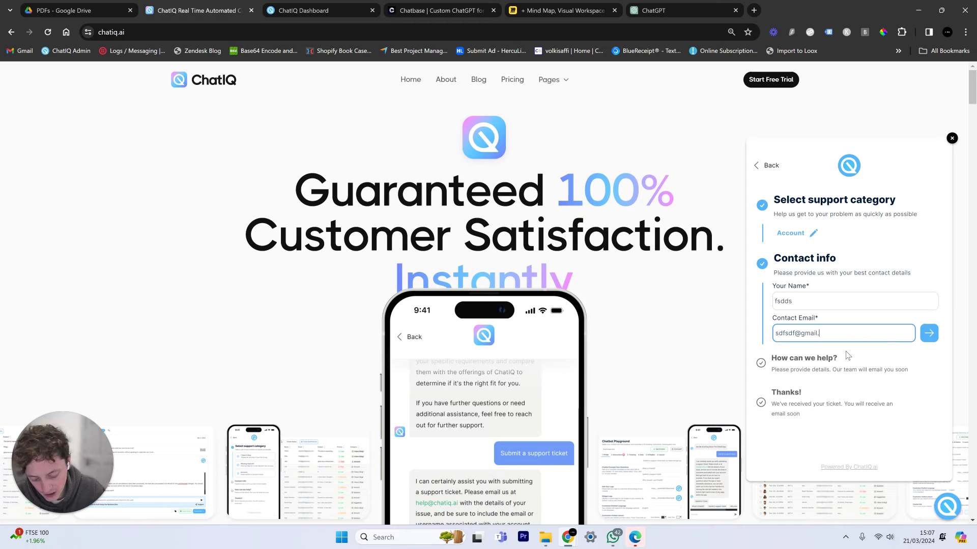
{"action": "left_click", "coordinate": [929, 334]}
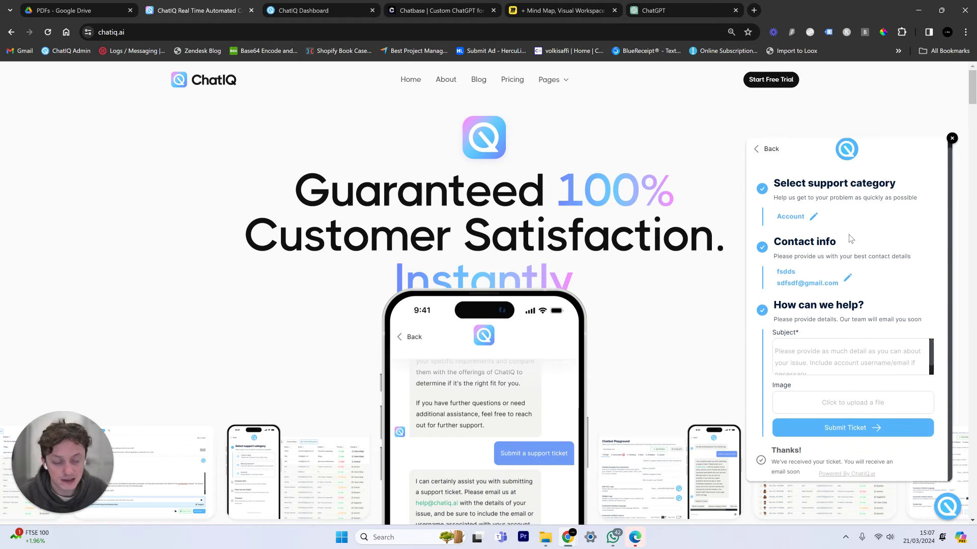
{"action": "scroll", "coordinate": [746, 246], "scroll_direction": "down", "scroll_amount": 2}
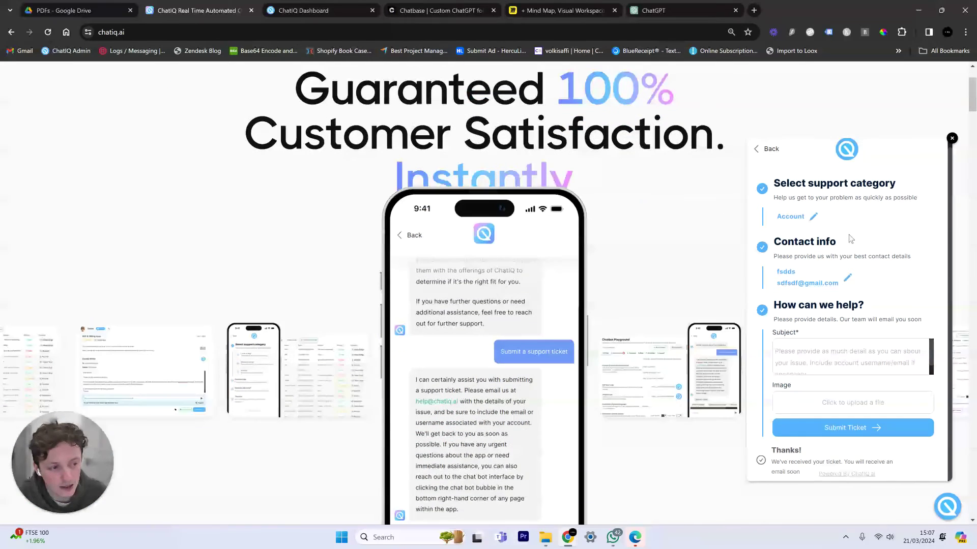
{"action": "scroll", "coordinate": [523, 183], "scroll_direction": "up", "scroll_amount": 2}
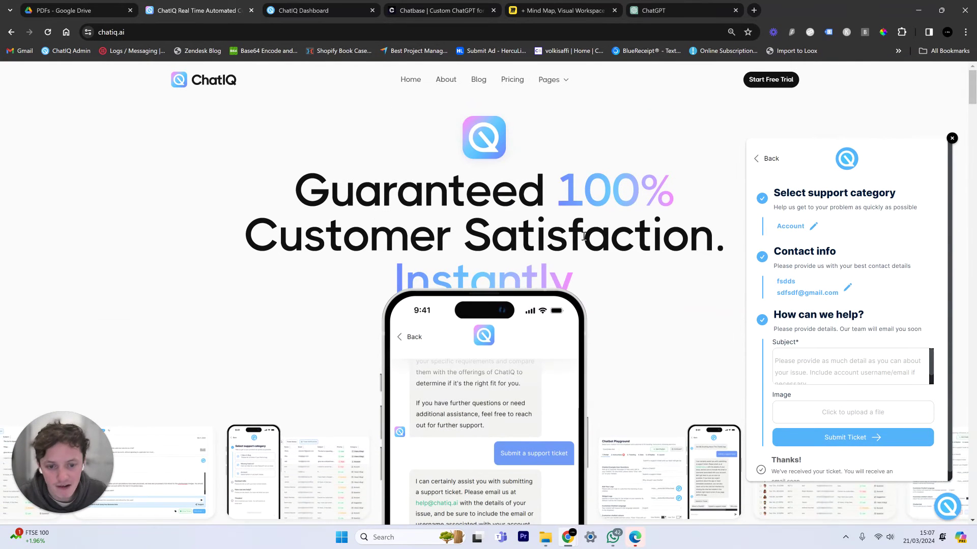
{"action": "left_click", "coordinate": [327, 15]}
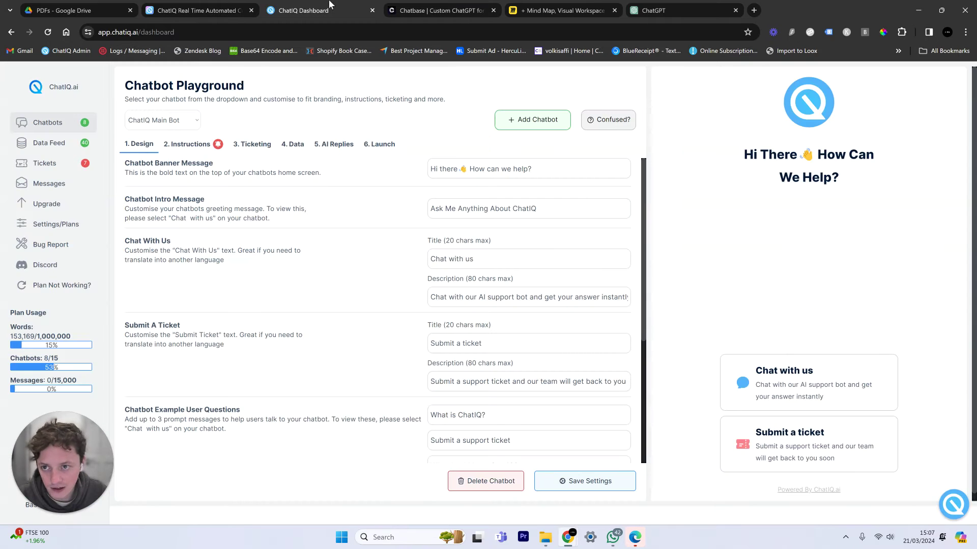
{"action": "left_click", "coordinate": [194, 10]}
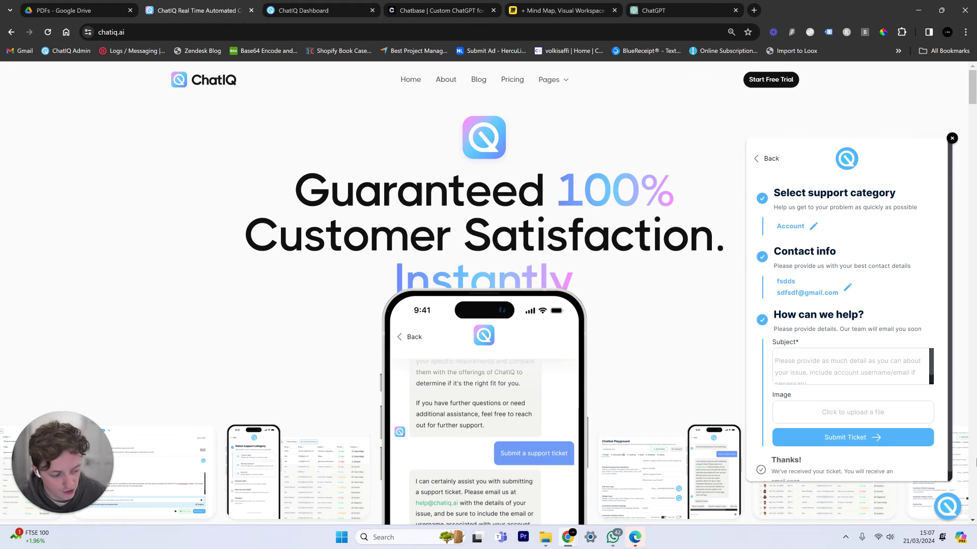
{"action": "left_click", "coordinate": [355, 5]}
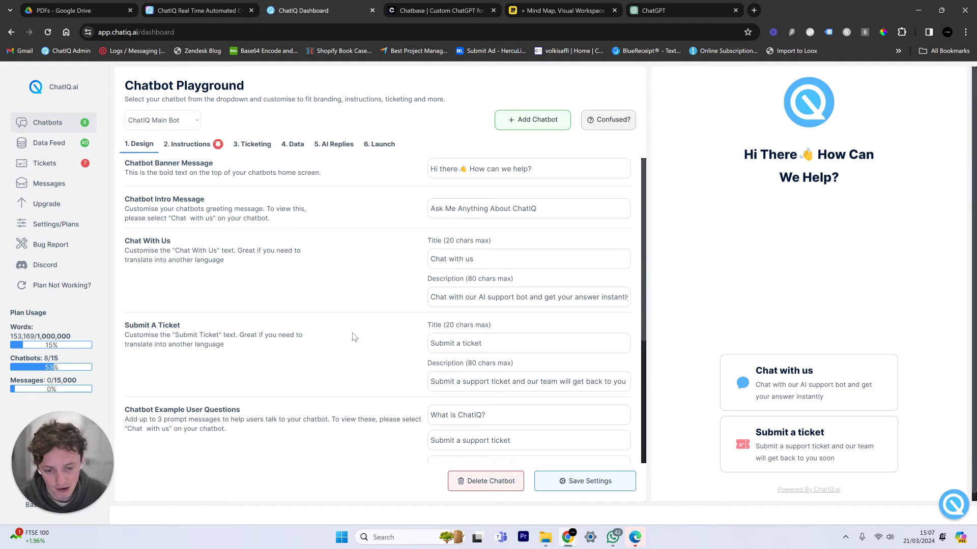
{"action": "scroll", "coordinate": [203, 183], "scroll_direction": "down", "scroll_amount": 2}
{"action": "scroll", "coordinate": [427, 301], "scroll_direction": "down", "scroll_amount": 3}
{"action": "scroll", "coordinate": [425, 303], "scroll_direction": "up", "scroll_amount": 3}
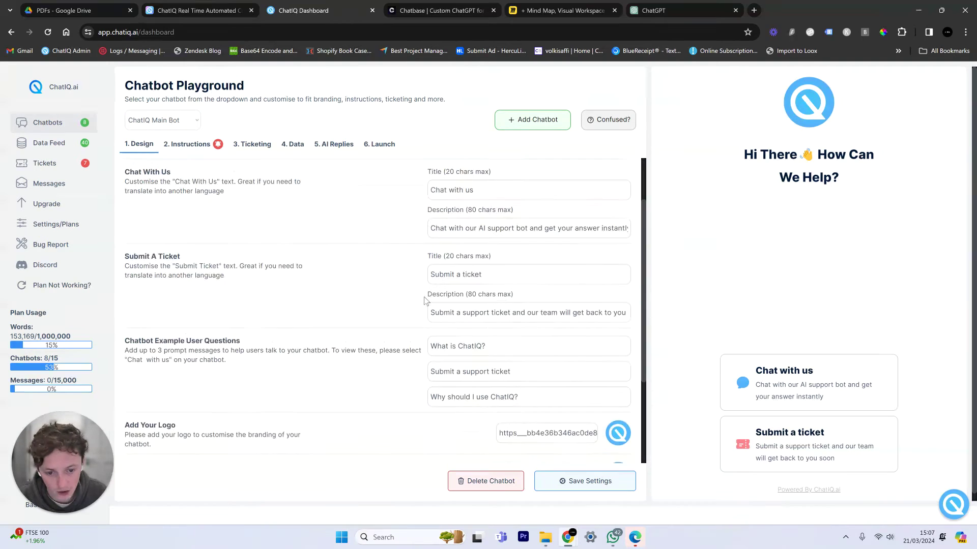
{"action": "scroll", "coordinate": [509, 315], "scroll_direction": "down", "scroll_amount": 3}
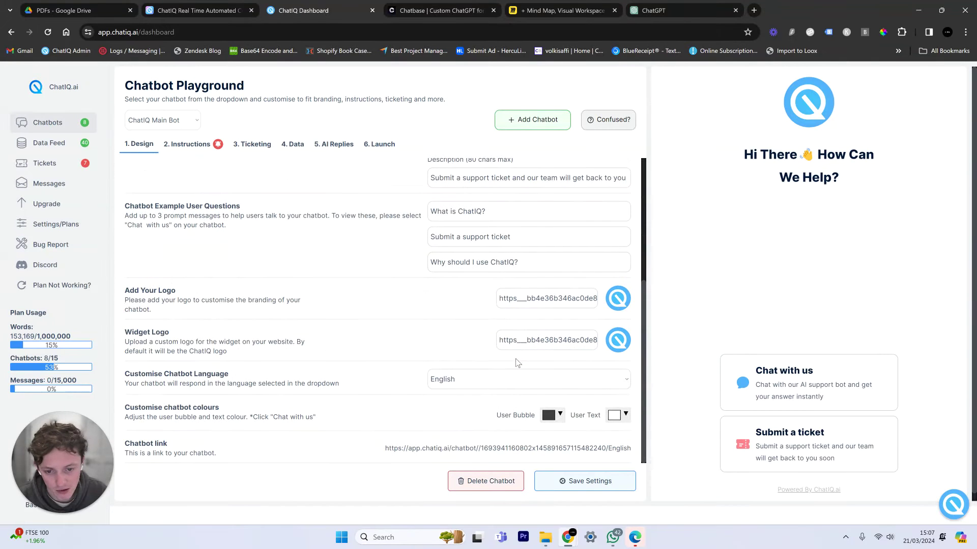
{"action": "scroll", "coordinate": [356, 351], "scroll_direction": "up", "scroll_amount": 2}
{"action": "scroll", "coordinate": [301, 348], "scroll_direction": "up", "scroll_amount": 2}
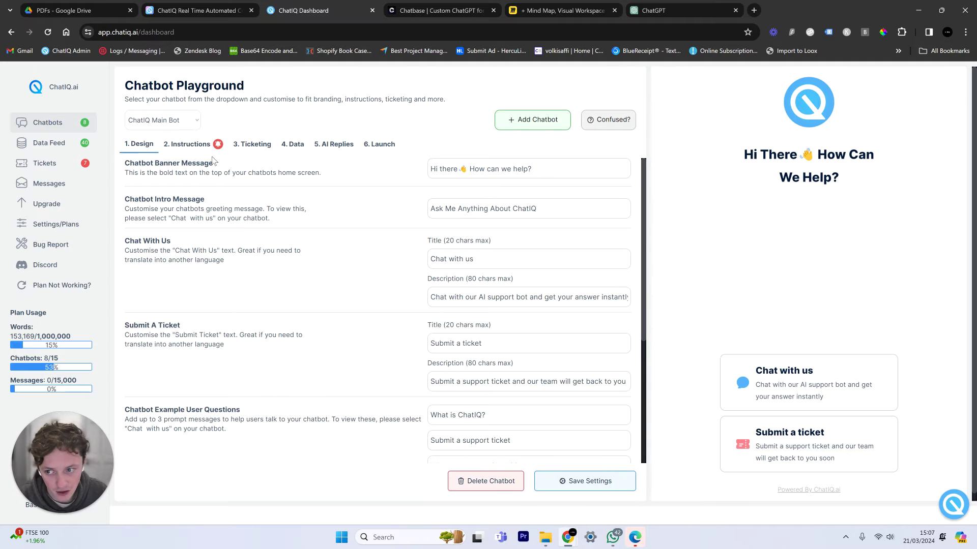
Review ChatIQ Main Bot's Instructions tab with its system prompt questions.
{"action": "left_click", "coordinate": [184, 145]}
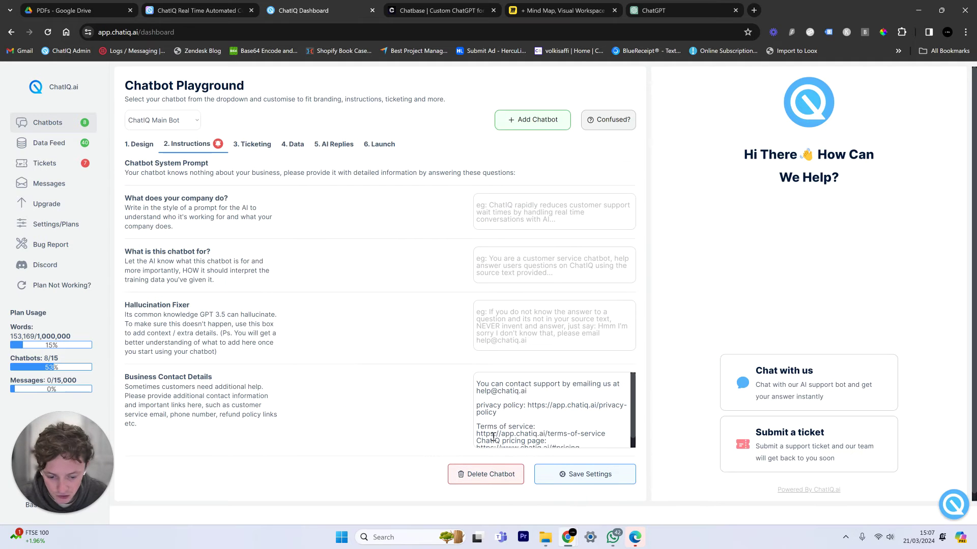
{"action": "scroll", "coordinate": [493, 436], "scroll_direction": "down", "scroll_amount": 1}
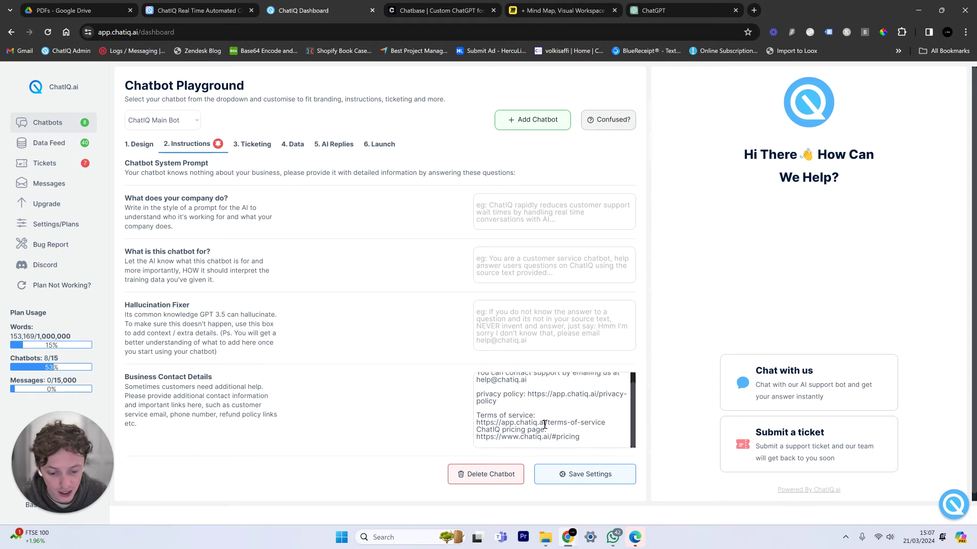
{"action": "scroll", "coordinate": [544, 424], "scroll_direction": "down", "scroll_amount": 1}
{"action": "scroll", "coordinate": [605, 414], "scroll_direction": "up", "scroll_amount": 1}
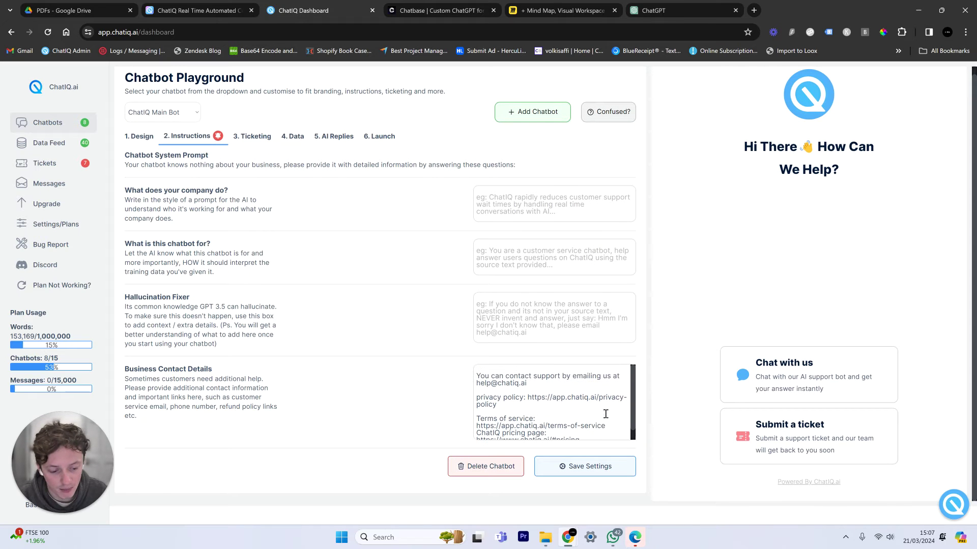
Inspect the privacy policy line in Business Contact Details, then move on to the Ticketing settings.
{"action": "left_click", "coordinate": [529, 401]}
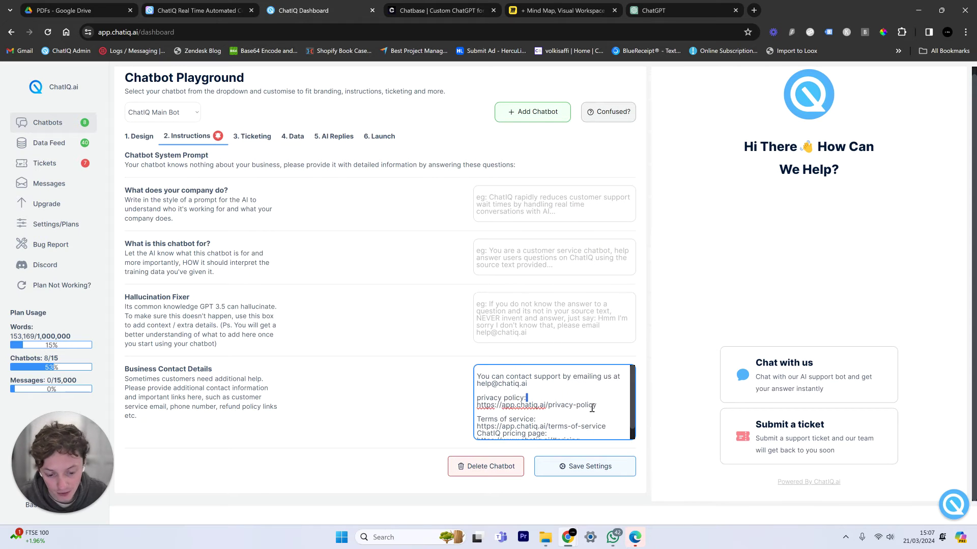
{"action": "left_click_drag", "start_coordinate": [582, 405], "coordinate": [472, 405]}
{"action": "left_click", "coordinate": [515, 394]}
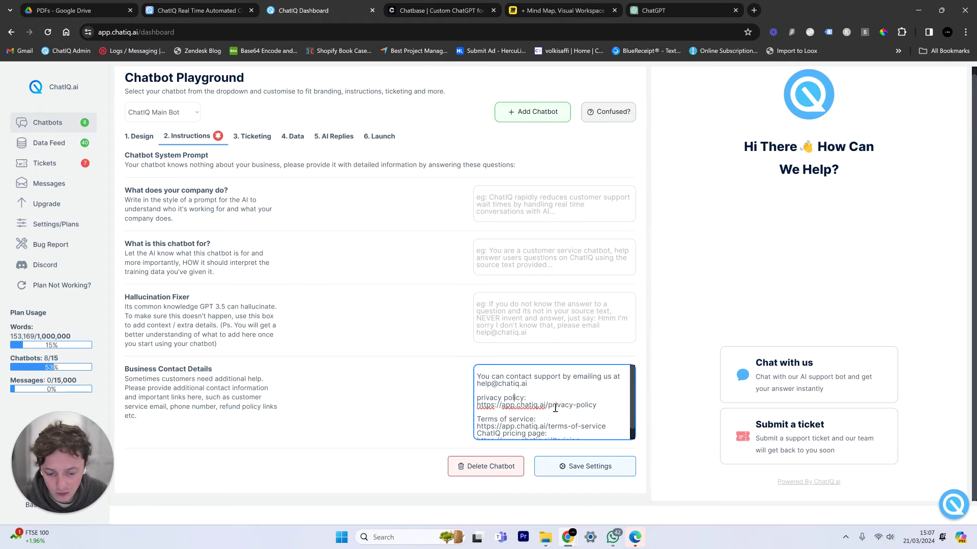
{"action": "scroll", "coordinate": [555, 407], "scroll_direction": "down", "scroll_amount": 1}
{"action": "left_click", "coordinate": [416, 401]}
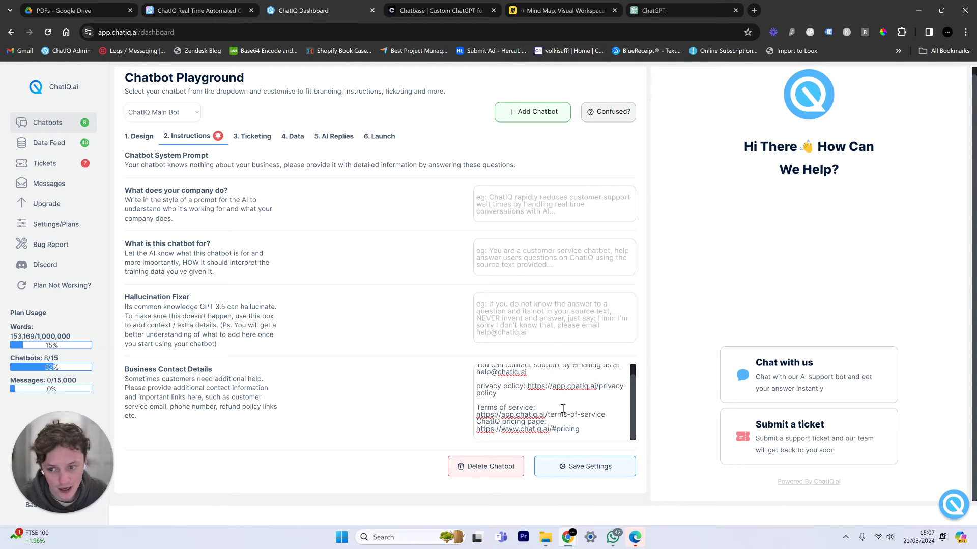
{"action": "scroll", "coordinate": [440, 394], "scroll_direction": "up", "scroll_amount": 1}
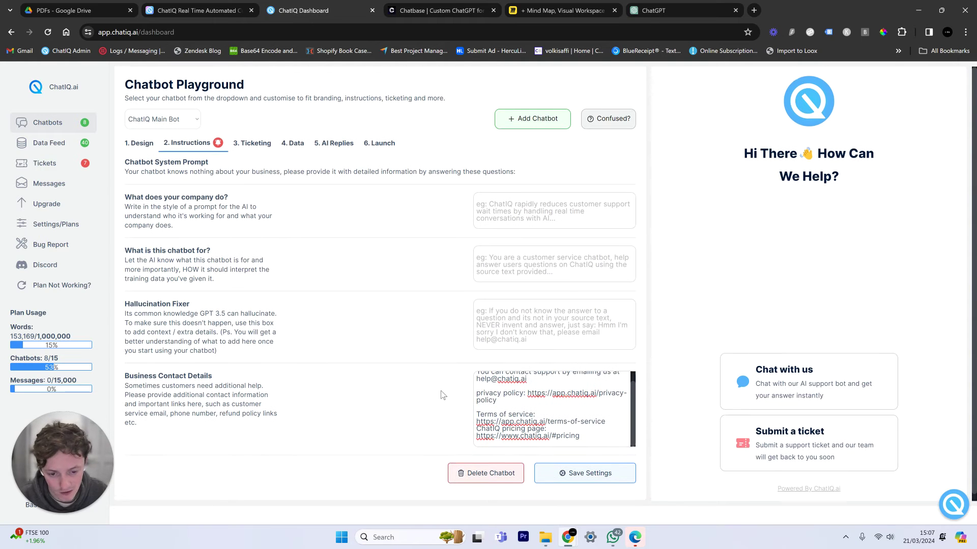
{"action": "left_click", "coordinate": [257, 144]}
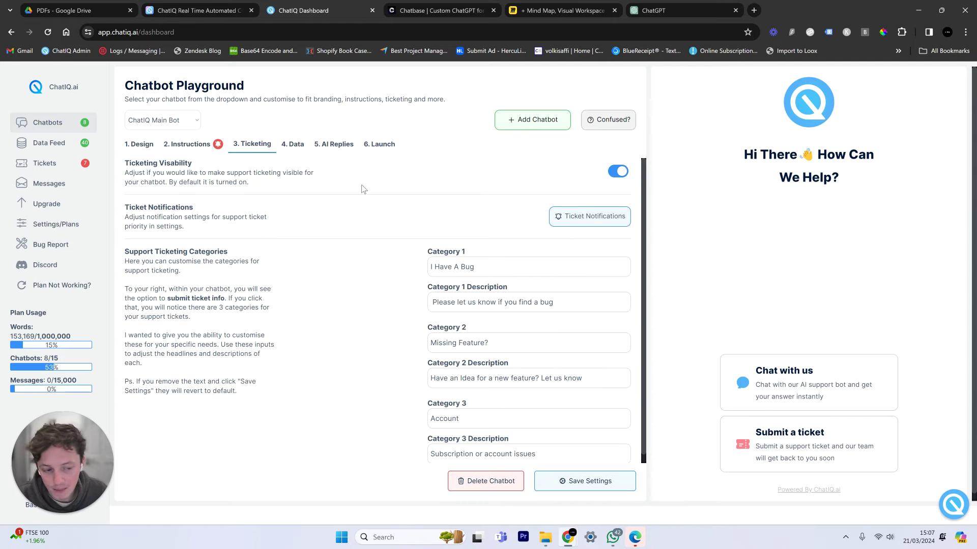
Switch Ticketing Visability on and confirm the live widget offers Submit a ticket.
{"action": "left_click", "coordinate": [616, 175]}
{"action": "left_click", "coordinate": [211, 10]}
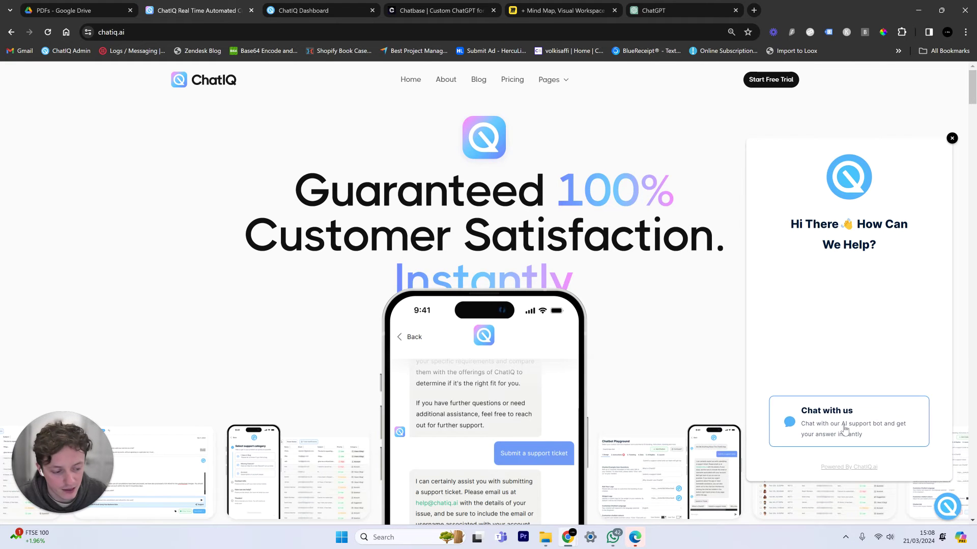
{"action": "left_click", "coordinate": [316, 6]}
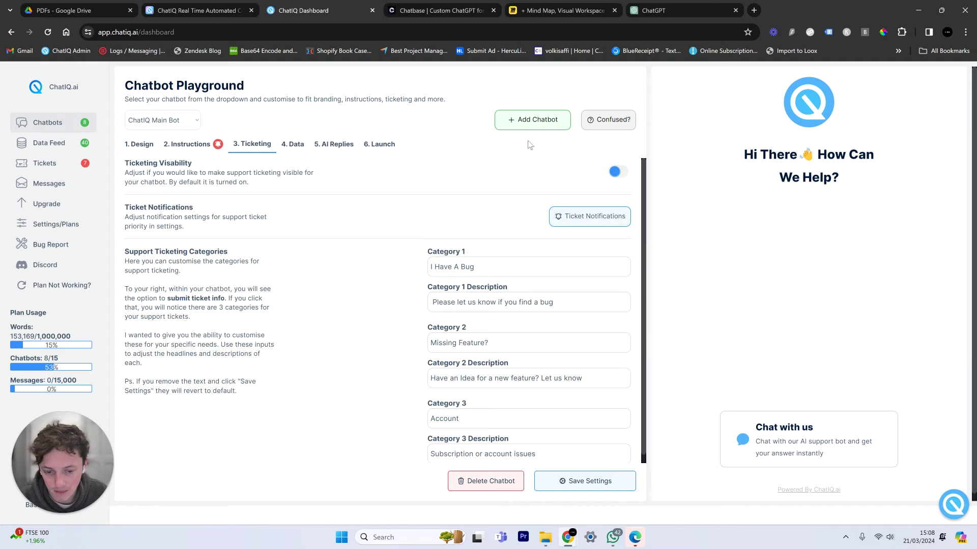
{"action": "left_click", "coordinate": [618, 175]}
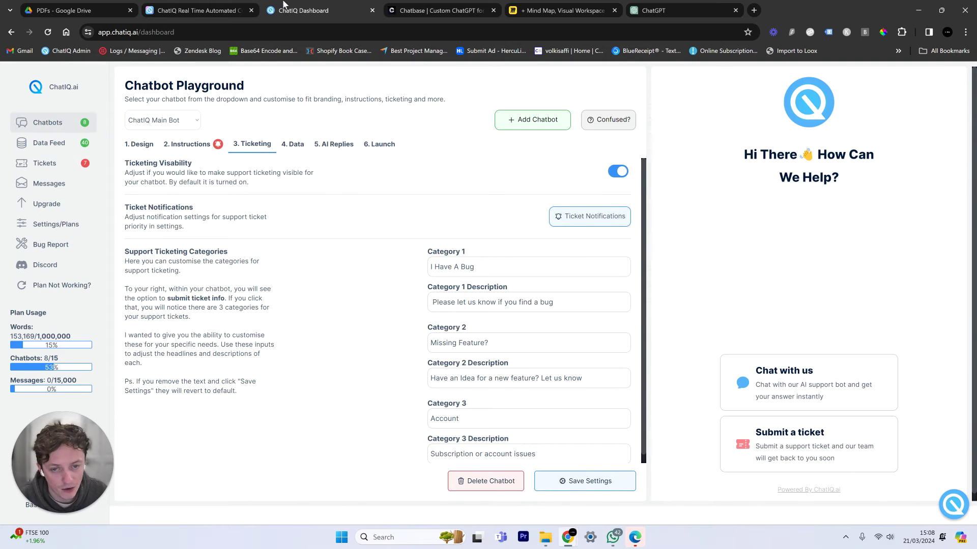
{"action": "left_click", "coordinate": [175, 7]}
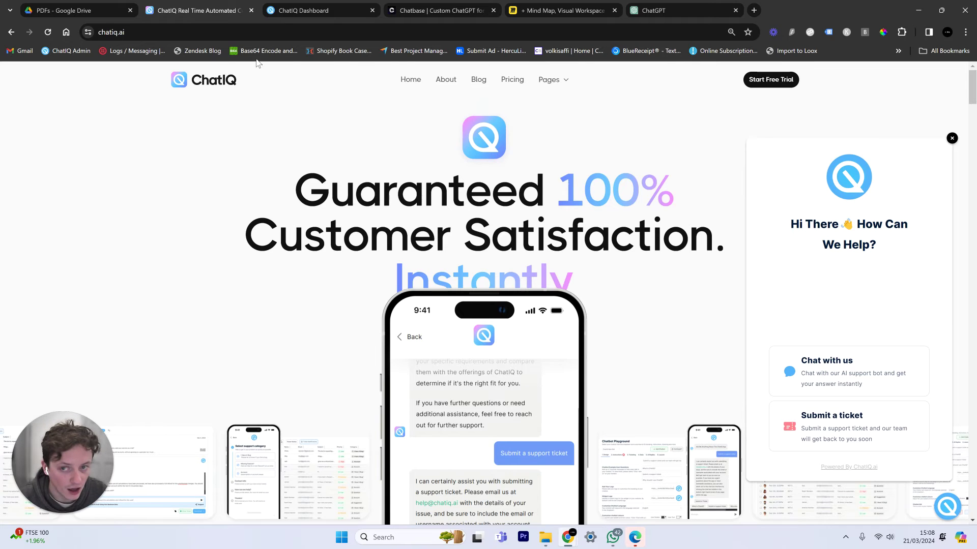
{"action": "left_click", "coordinate": [305, 9]}
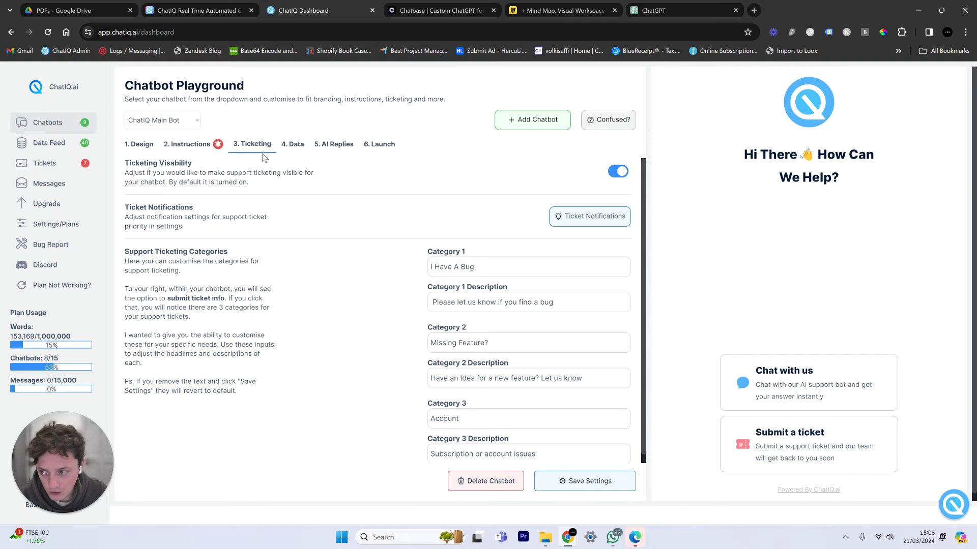
{"action": "left_click", "coordinate": [75, 146]}
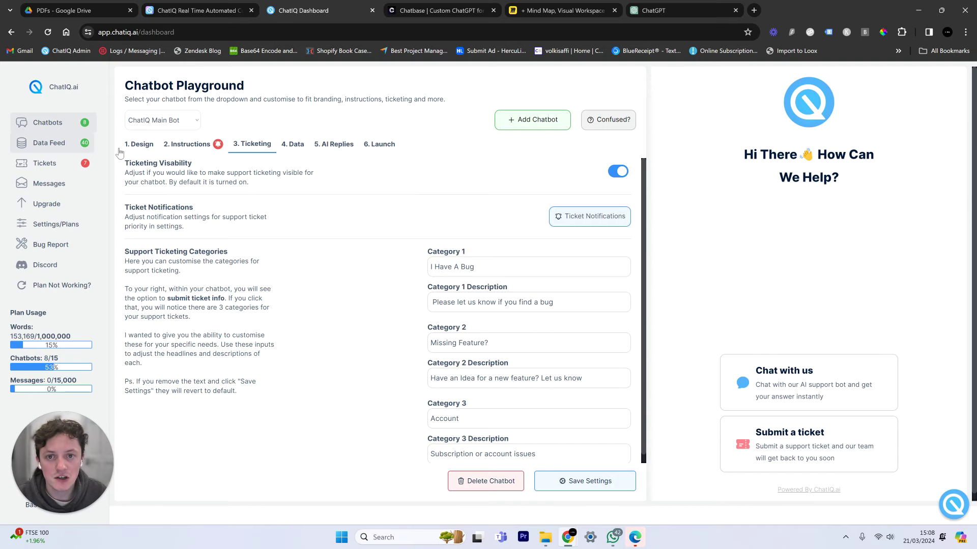
Filter the Data Feed knowledge bases to PDF's, then to Text entries.
{"action": "scroll", "coordinate": [401, 277], "scroll_direction": "down", "scroll_amount": 12}
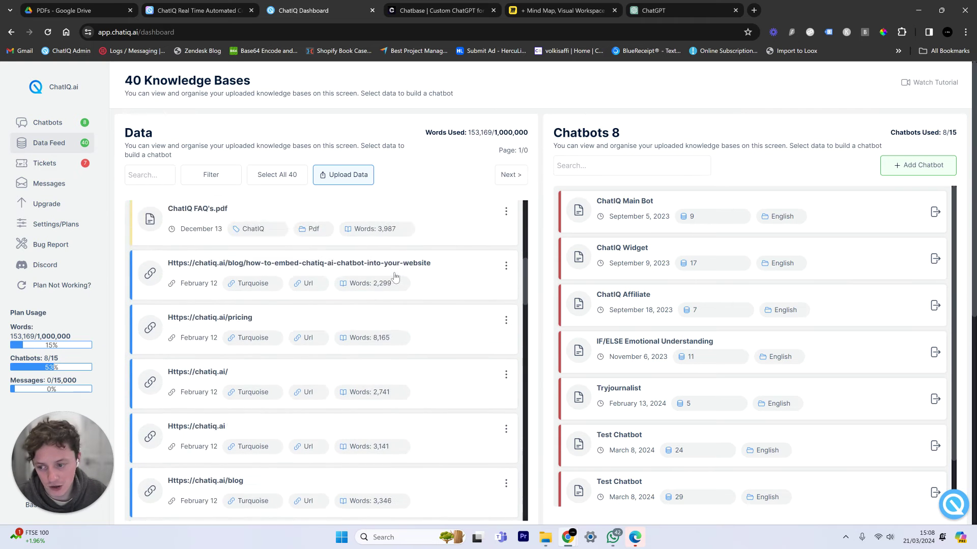
{"action": "scroll", "coordinate": [391, 277], "scroll_direction": "down", "scroll_amount": 10}
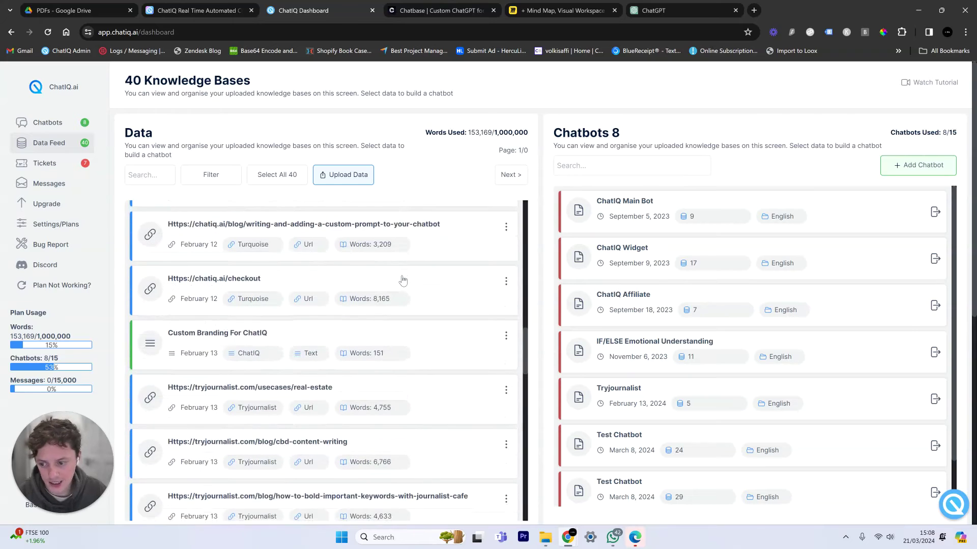
{"action": "scroll", "coordinate": [403, 293], "scroll_direction": "down", "scroll_amount": 8}
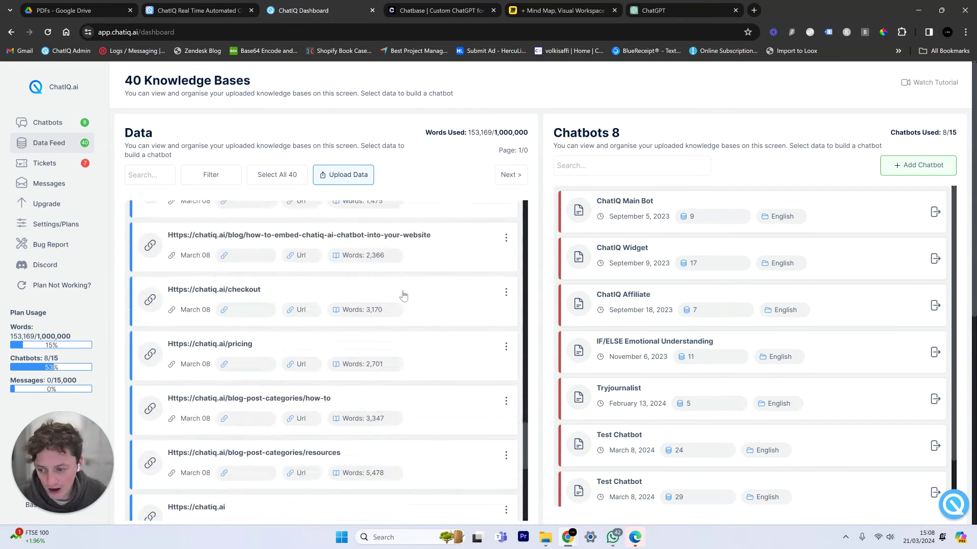
{"action": "scroll", "coordinate": [403, 295], "scroll_direction": "up", "scroll_amount": 10}
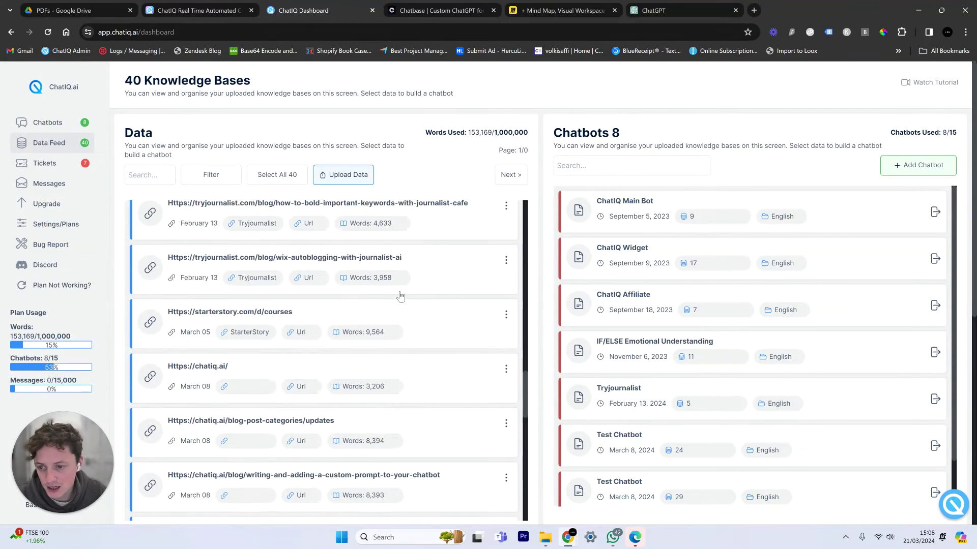
{"action": "left_click", "coordinate": [211, 174]}
{"action": "left_click", "coordinate": [275, 209]}
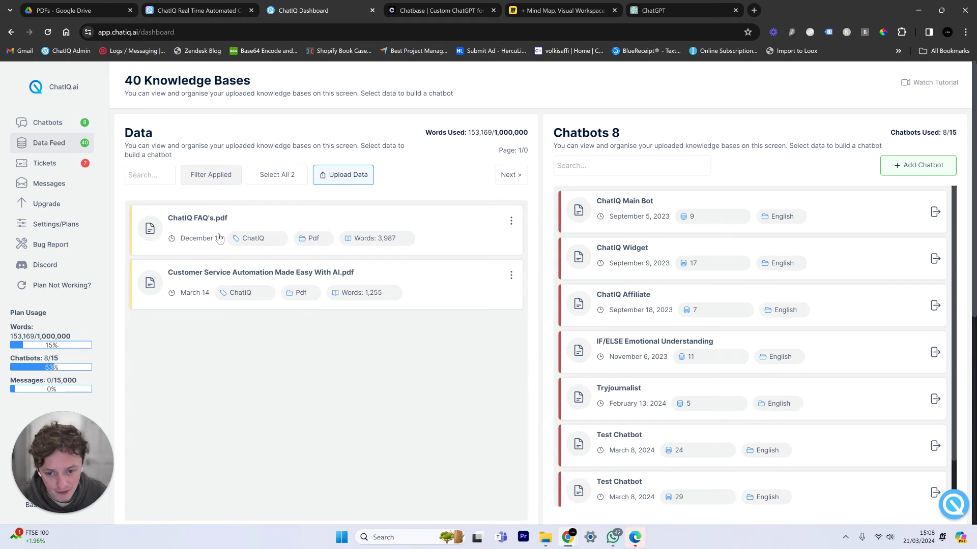
{"action": "left_click", "coordinate": [238, 181]}
{"action": "left_click", "coordinate": [278, 257]}
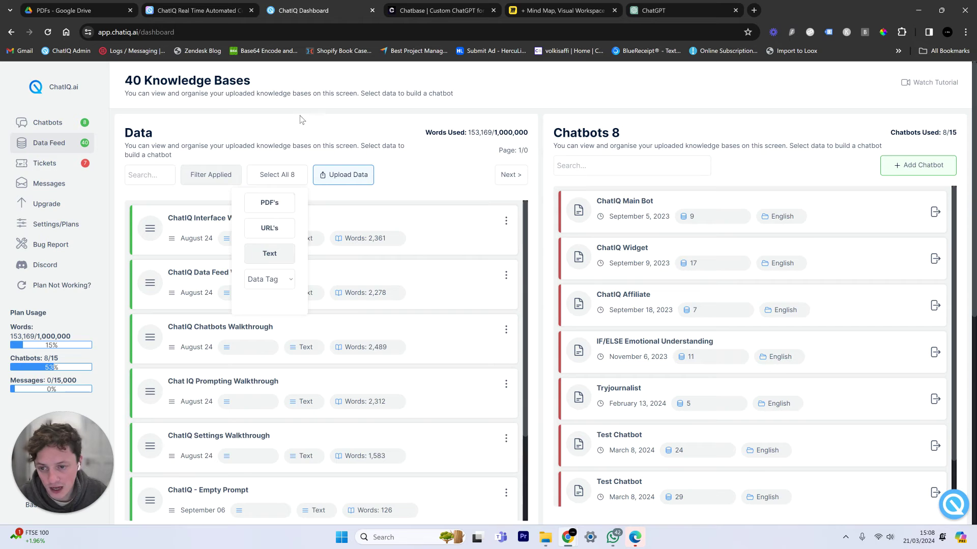
Filter the knowledge bases to URL's and open the Upload Data dialog.
{"action": "scroll", "coordinate": [336, 262], "scroll_direction": "down", "scroll_amount": 2}
{"action": "scroll", "coordinate": [337, 261], "scroll_direction": "up", "scroll_amount": 2}
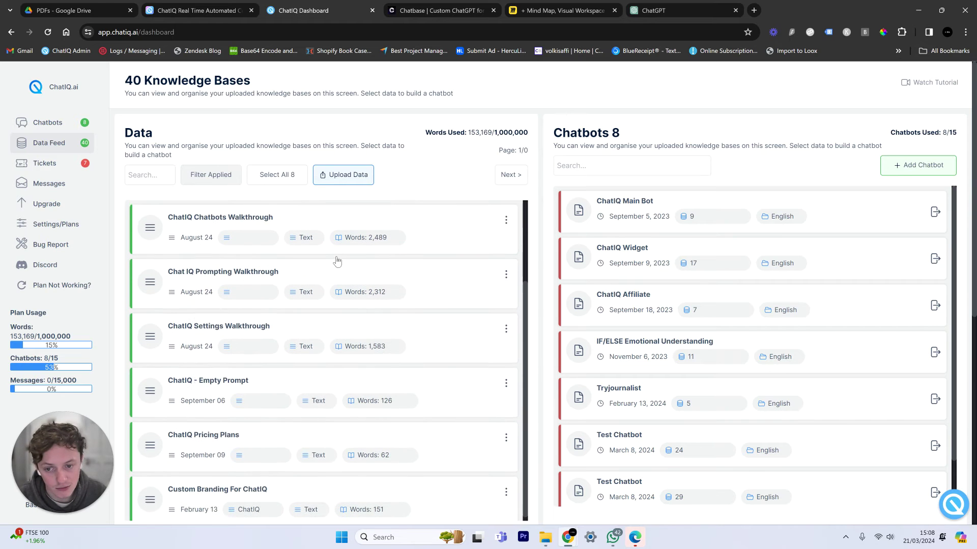
{"action": "left_click", "coordinate": [225, 176]}
{"action": "left_click", "coordinate": [271, 228]}
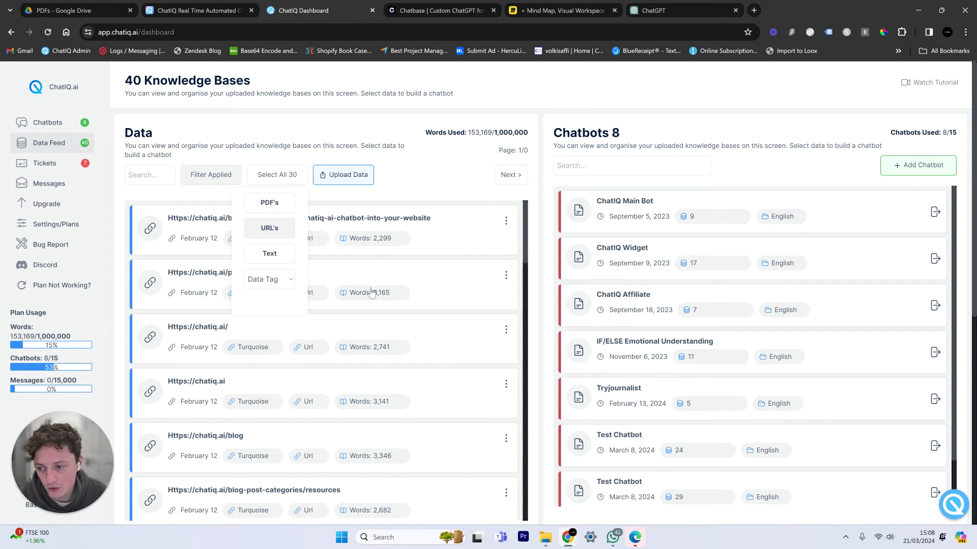
{"action": "left_click", "coordinate": [350, 176]}
Set the upload to URL with the ChatIQ tag, then close it without adding data.
{"action": "left_click", "coordinate": [422, 169]}
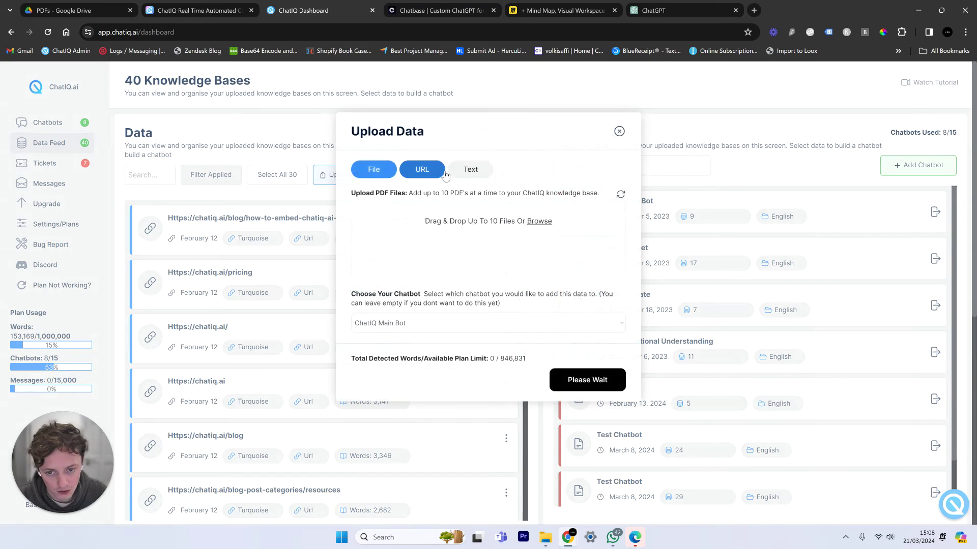
{"action": "left_click", "coordinate": [411, 259]}
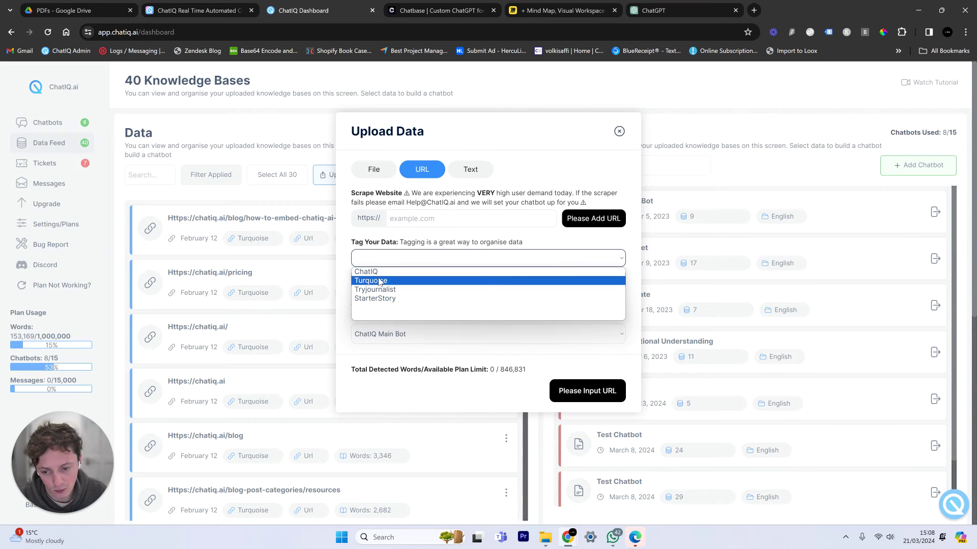
{"action": "left_click", "coordinate": [380, 279]}
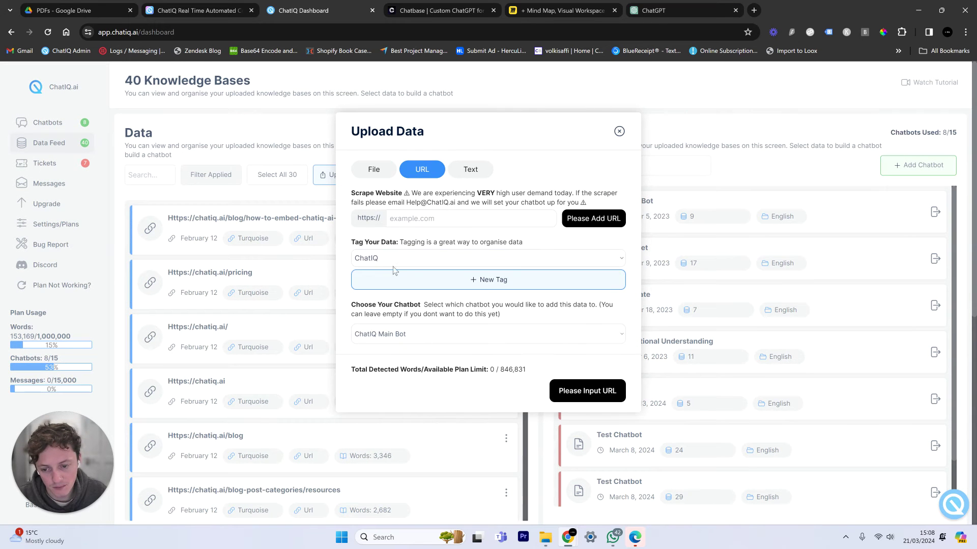
{"action": "left_click", "coordinate": [272, 246]}
Filter the knowledge bases by the ChatIQ tag, then to URL's.
{"action": "left_click", "coordinate": [218, 180]}
{"action": "left_click", "coordinate": [276, 280]}
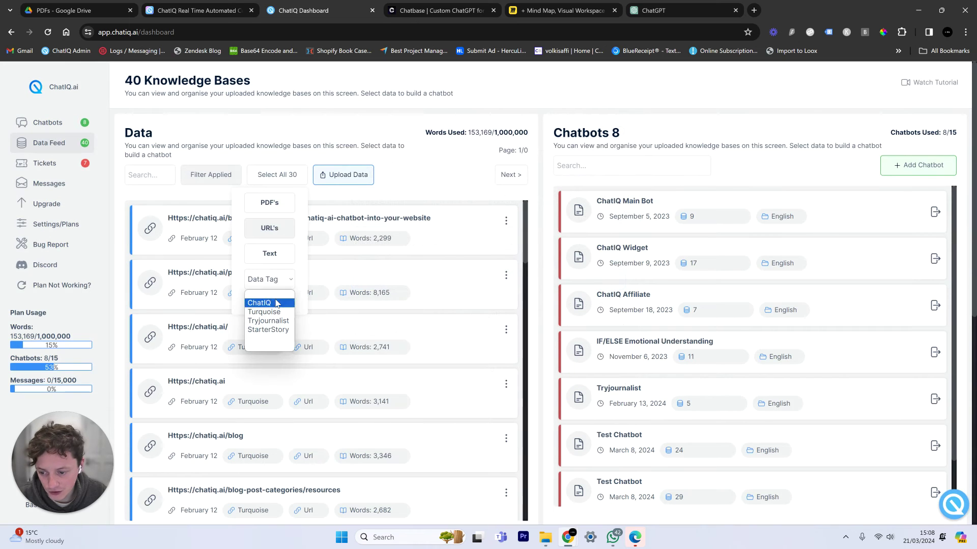
{"action": "left_click", "coordinate": [273, 303]}
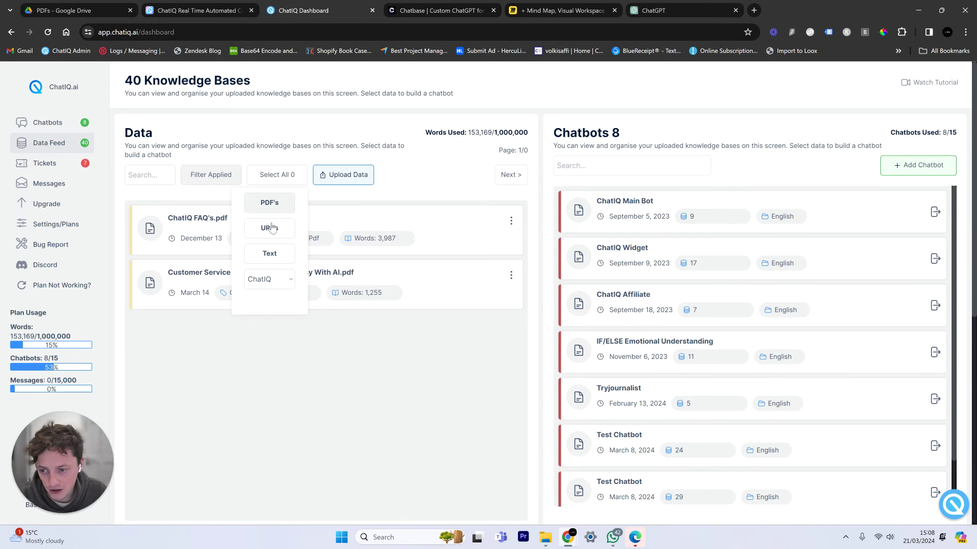
{"action": "left_click", "coordinate": [231, 132]}
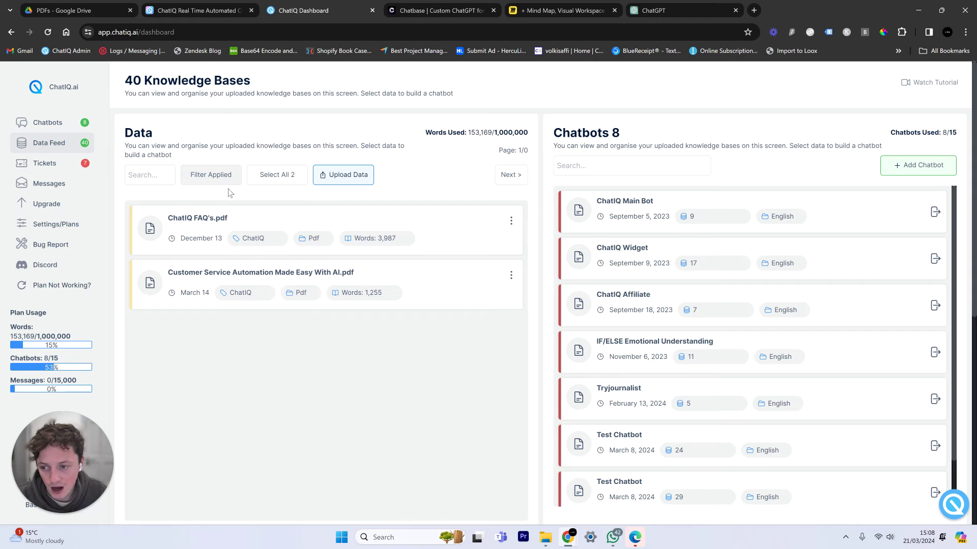
{"action": "left_click", "coordinate": [211, 175]}
{"action": "left_click", "coordinate": [270, 279]}
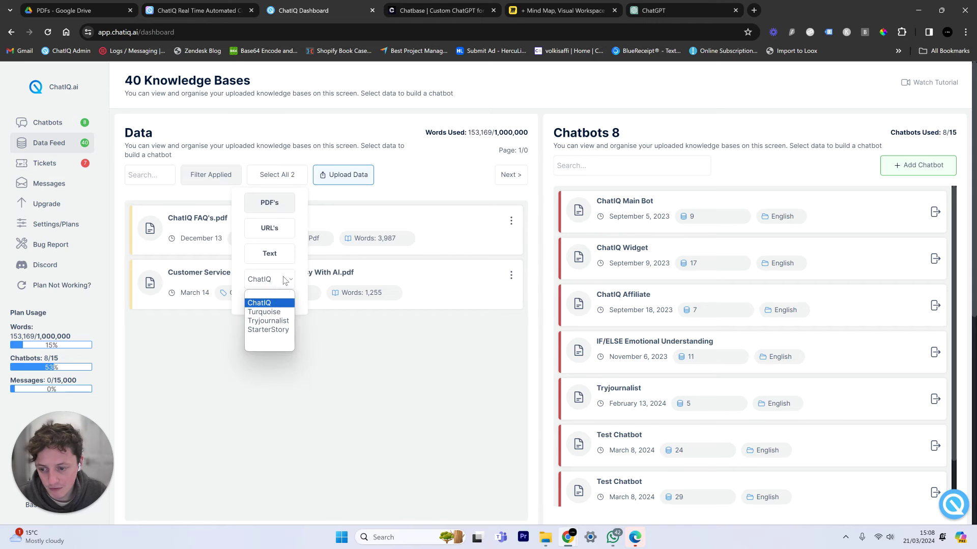
{"action": "left_click", "coordinate": [268, 291]}
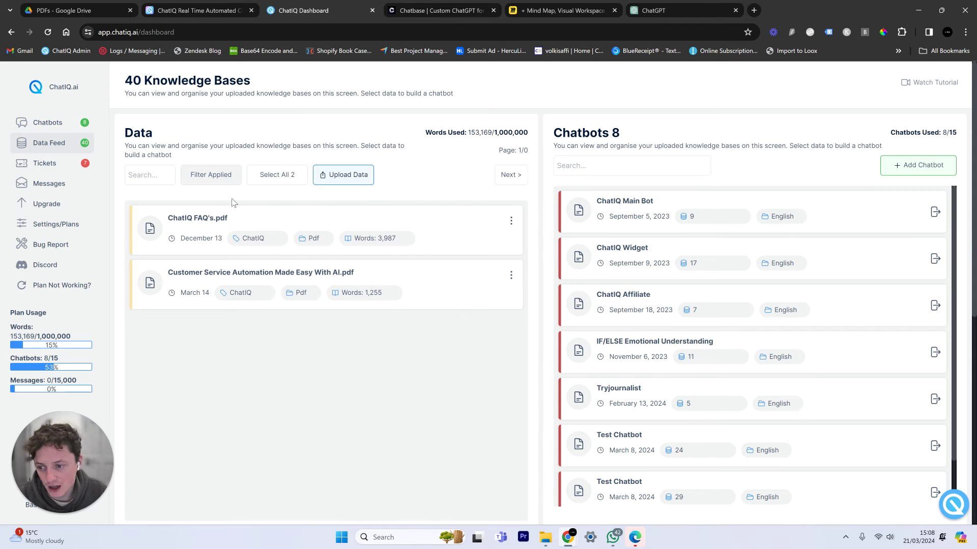
{"action": "left_click", "coordinate": [233, 181]}
{"action": "left_click", "coordinate": [270, 229]}
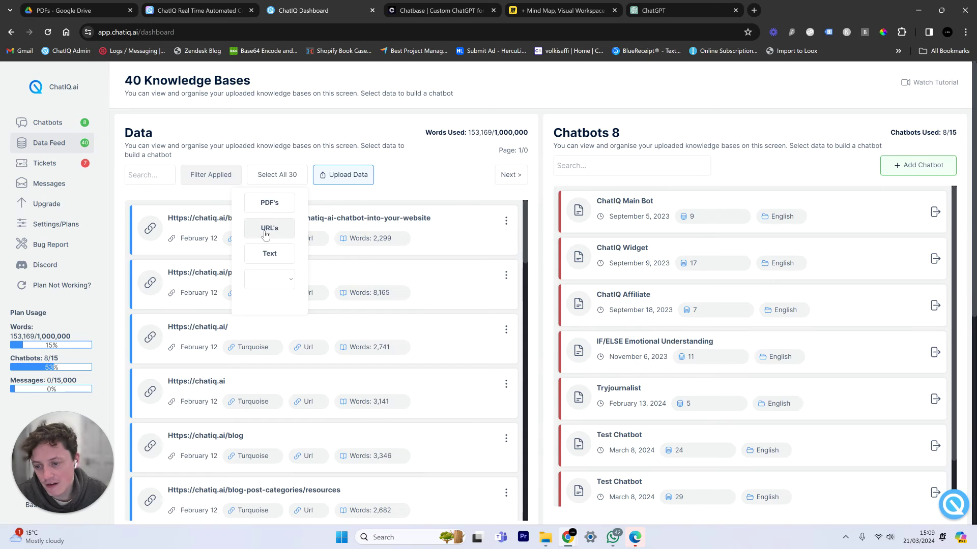
Select four URL entries including the pricing page, Unselect All, and switch to Chatbase.
{"action": "left_click", "coordinate": [364, 243]}
{"action": "left_click", "coordinate": [387, 338]}
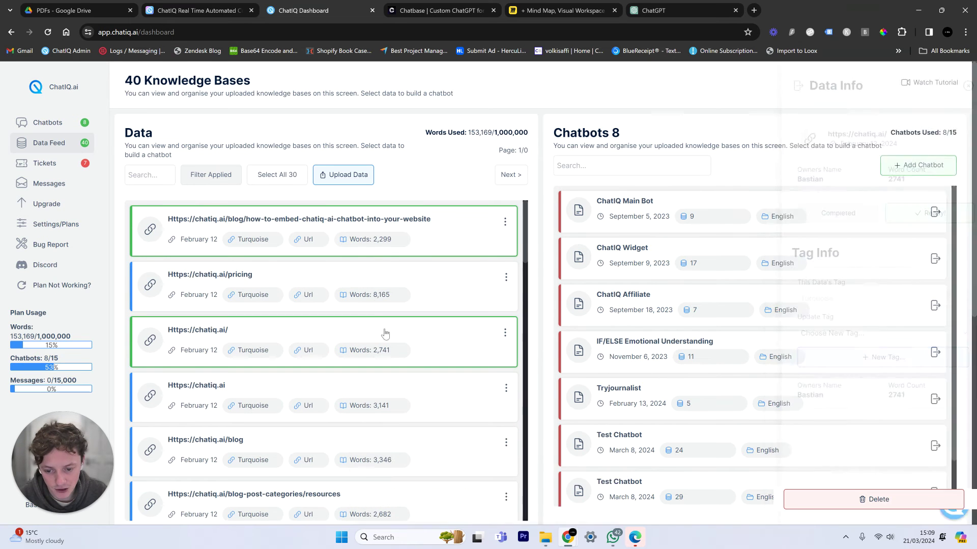
{"action": "left_click", "coordinate": [356, 293]}
{"action": "left_click", "coordinate": [376, 401]}
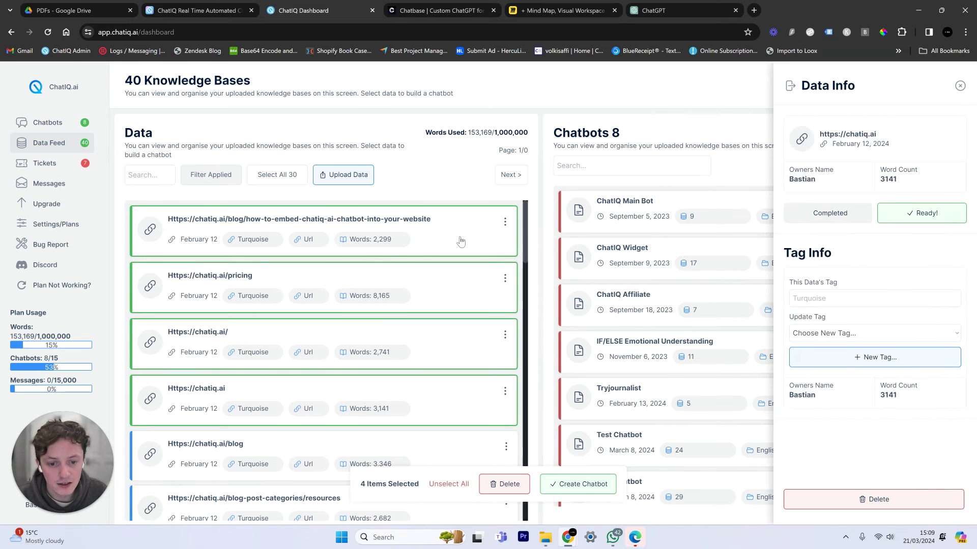
{"action": "left_click", "coordinate": [438, 487]}
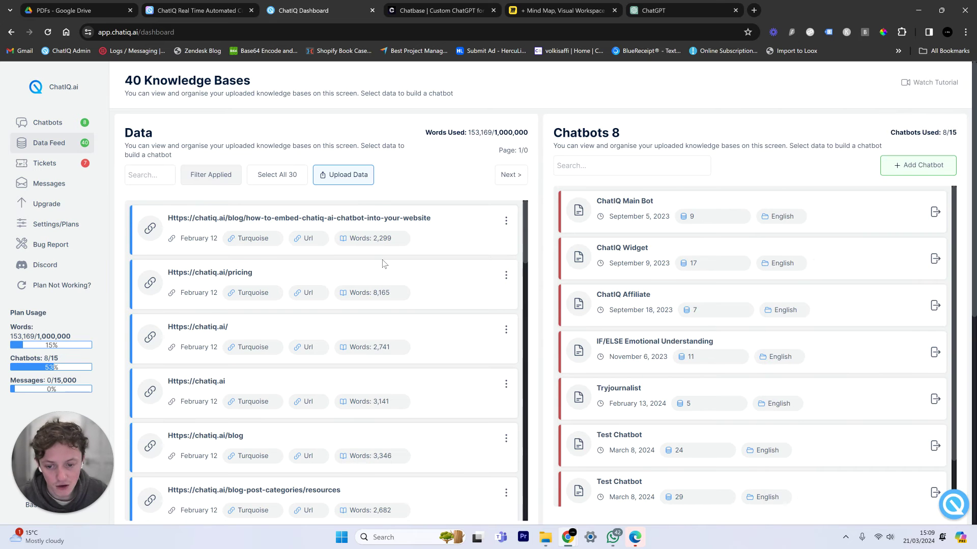
{"action": "left_click", "coordinate": [426, 6]}
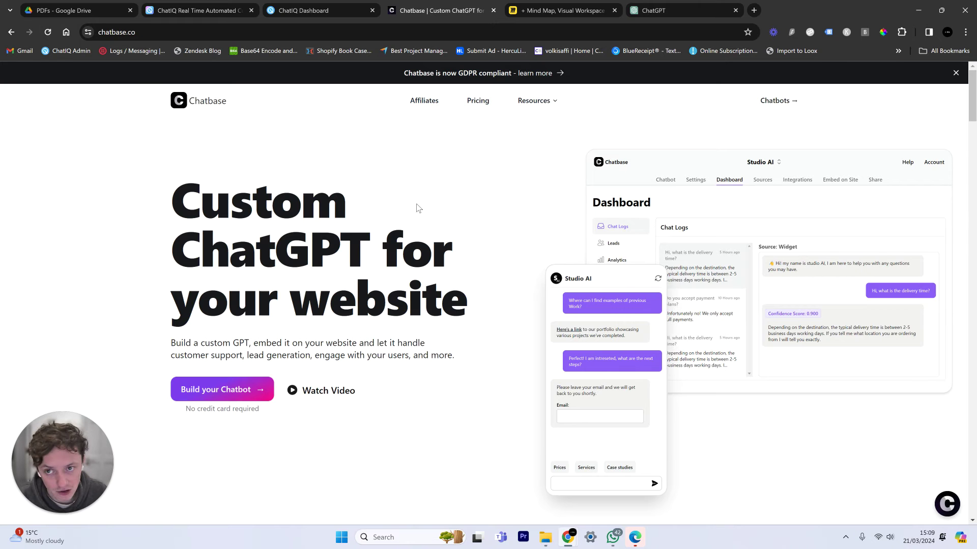
Select the pricing page, chatiq.ai/ and chatiq.ai entries and start building a chatbot.
{"action": "left_click", "coordinate": [308, 11]}
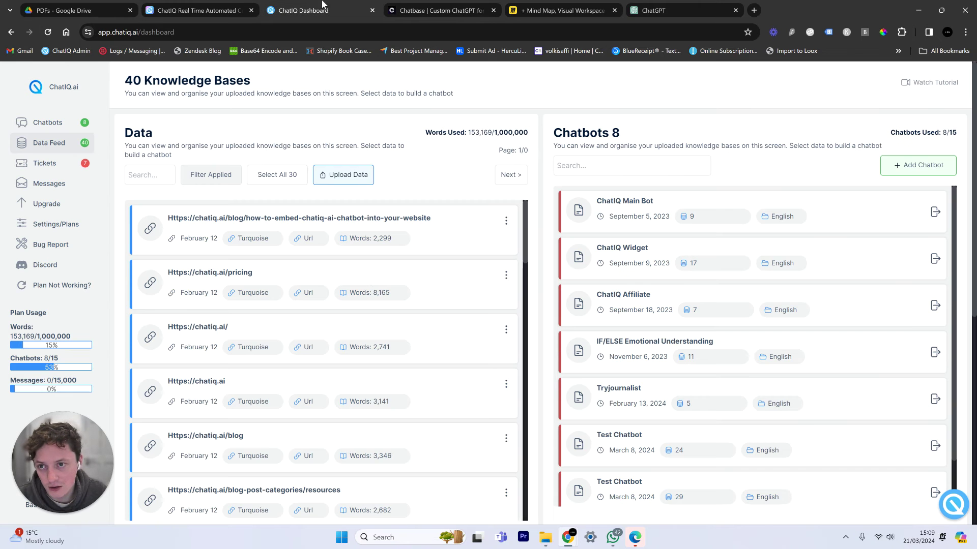
{"action": "scroll", "coordinate": [335, 256], "scroll_direction": "down", "scroll_amount": 8}
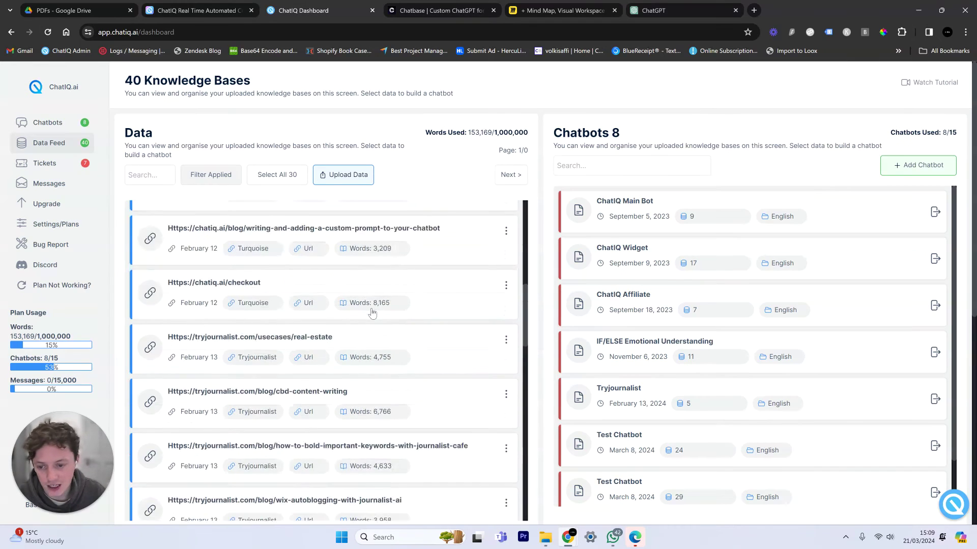
{"action": "scroll", "coordinate": [331, 293], "scroll_direction": "up", "scroll_amount": 8}
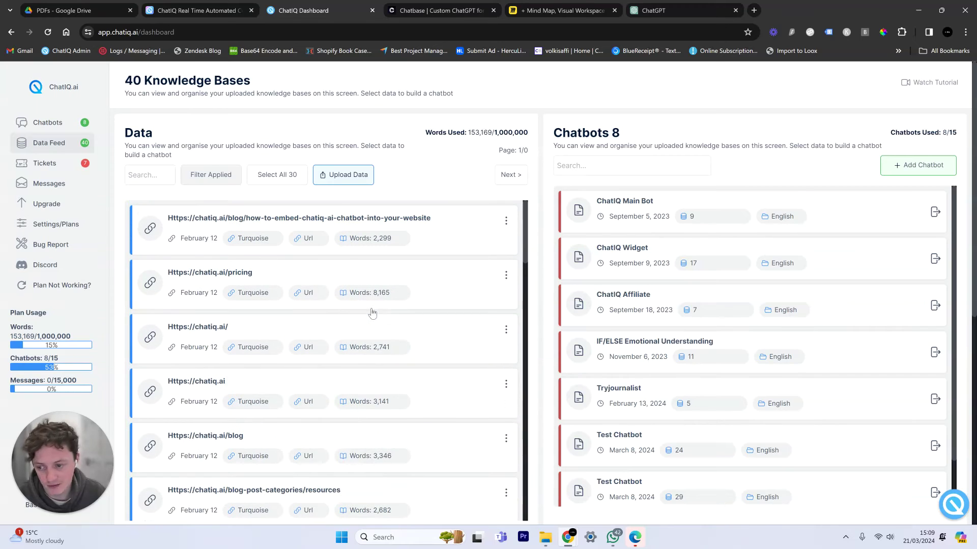
{"action": "left_click", "coordinate": [330, 297]}
{"action": "left_click", "coordinate": [458, 399]}
{"action": "left_click", "coordinate": [458, 346]}
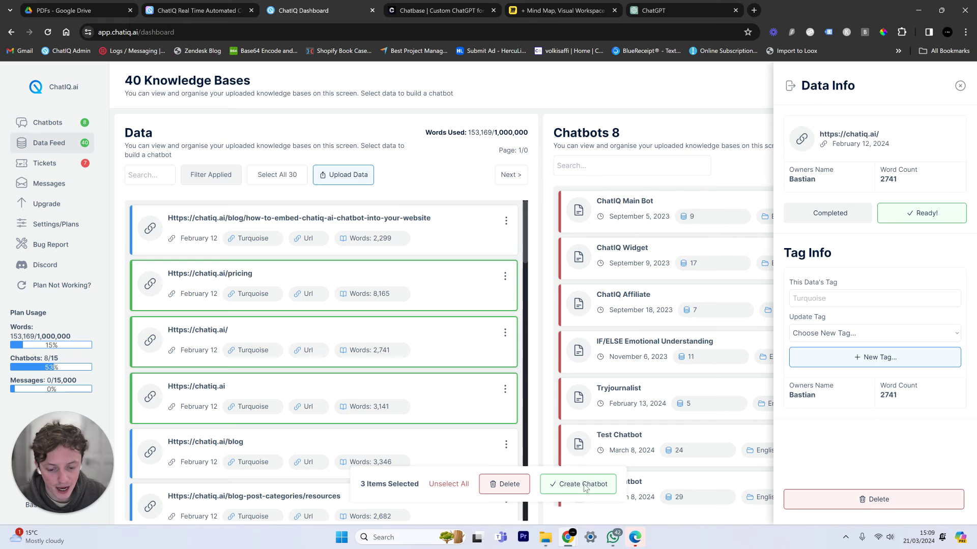
{"action": "left_click", "coordinate": [584, 486]}
Name the chatbot 'test', review its Files sources, then cancel and go to the Chatbot Playground.
{"action": "left_click", "coordinate": [413, 211]}
{"action": "type", "text": "test"}
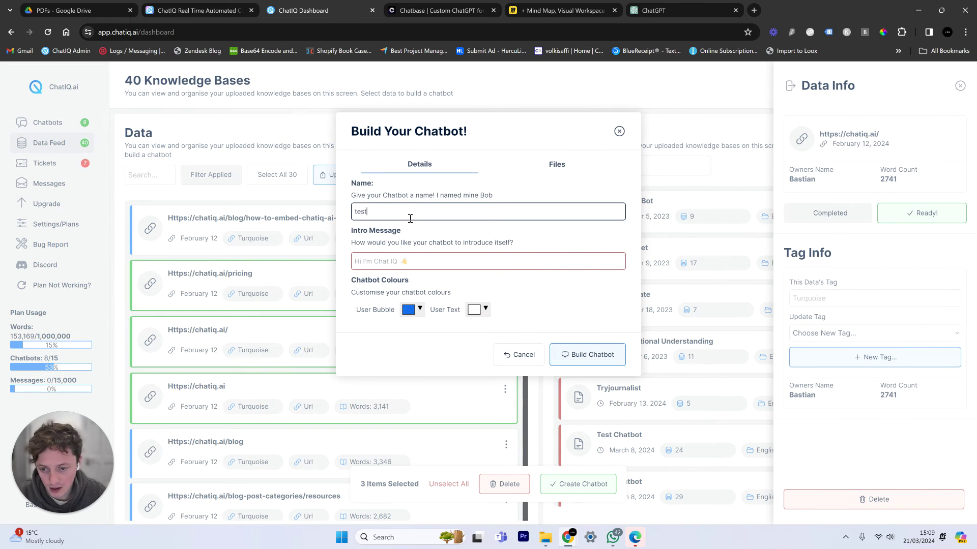
{"action": "left_click", "coordinate": [562, 170]}
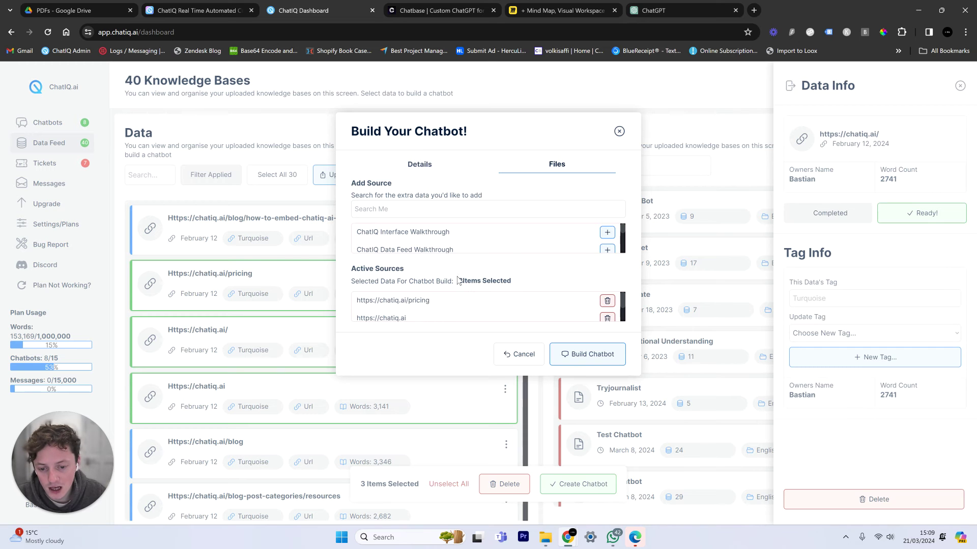
{"action": "left_click_drag", "start_coordinate": [458, 280], "coordinate": [512, 289]}
{"action": "left_click", "coordinate": [479, 294]}
{"action": "left_click", "coordinate": [513, 350]}
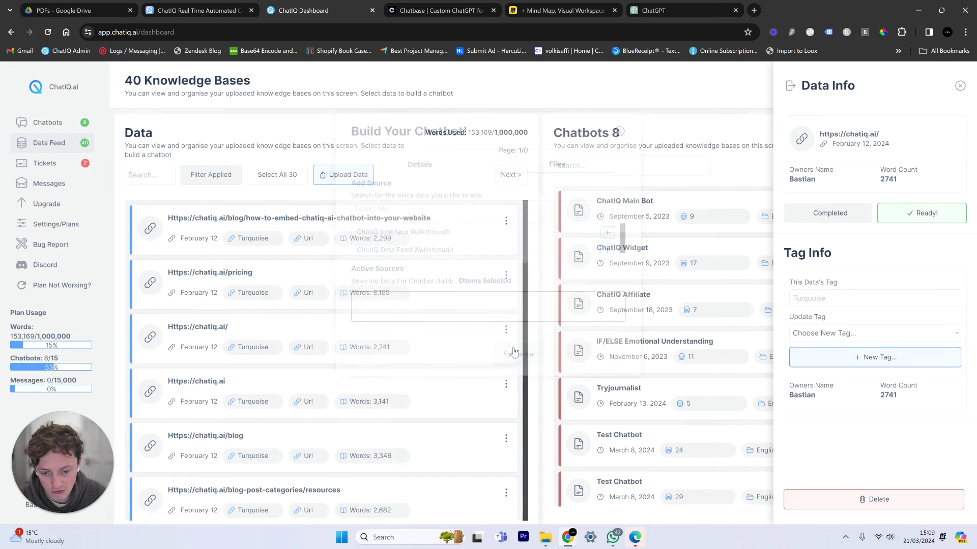
{"action": "left_click", "coordinate": [70, 126]}
Switch to the Test chatbot and browse its Design and Data settings.
{"action": "left_click", "coordinate": [168, 121]}
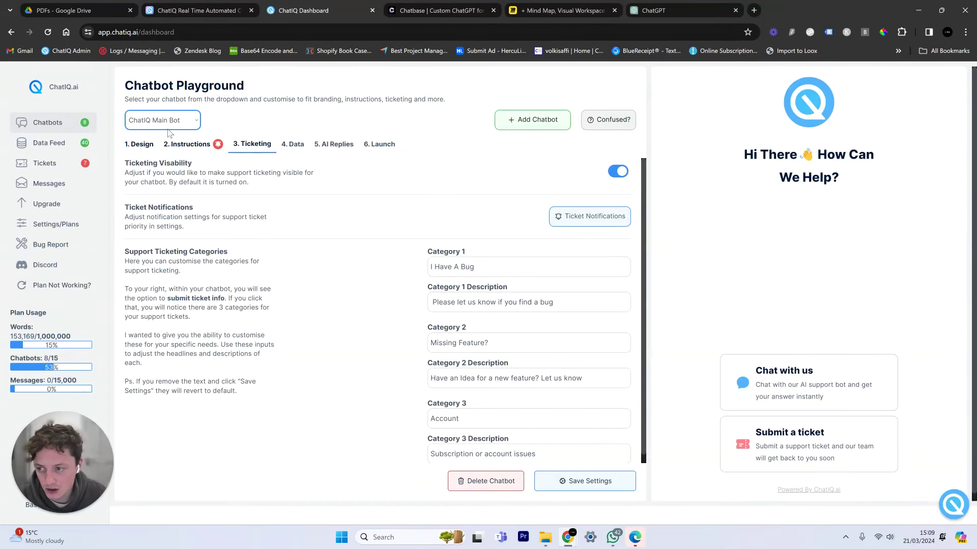
{"action": "left_click", "coordinate": [149, 189]}
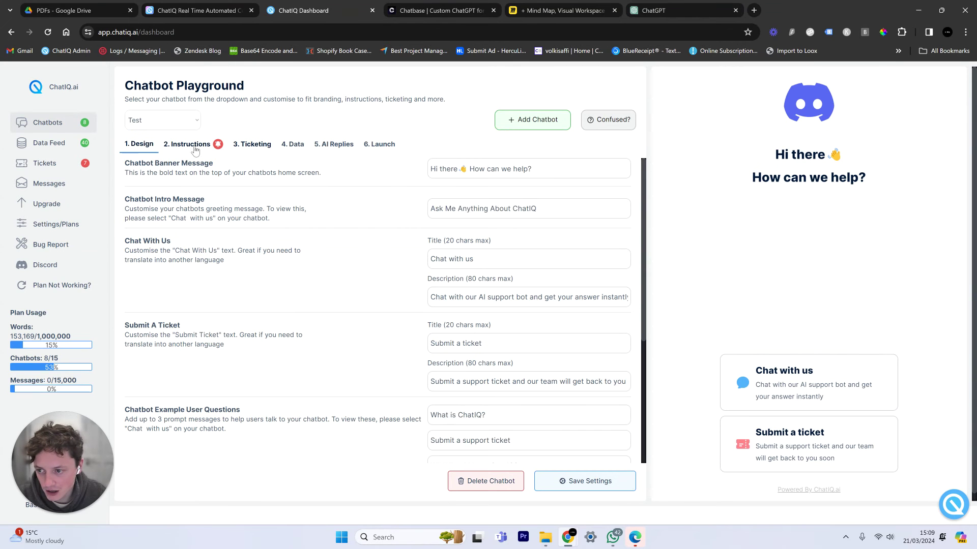
{"action": "scroll", "coordinate": [490, 252], "scroll_direction": "down", "scroll_amount": 2}
{"action": "scroll", "coordinate": [593, 303], "scroll_direction": "down", "scroll_amount": 2}
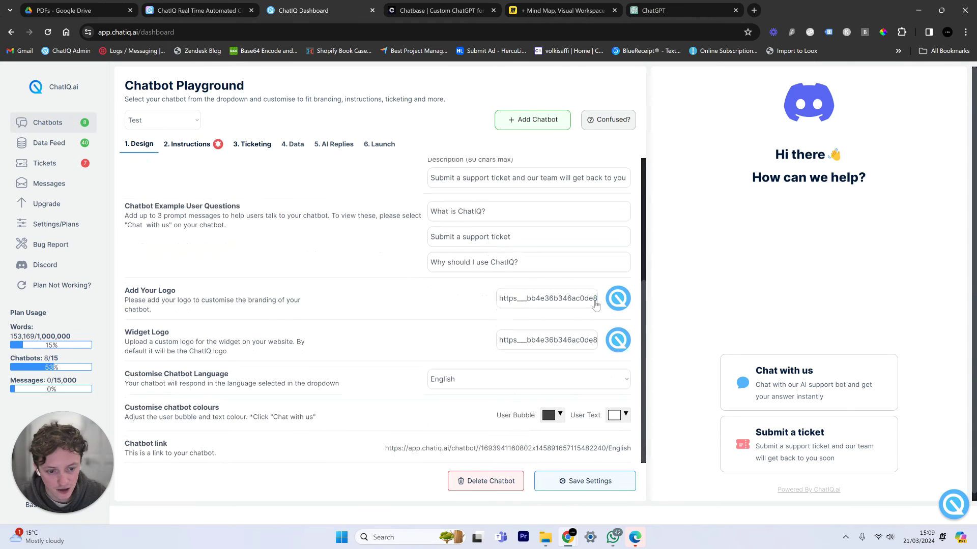
{"action": "scroll", "coordinate": [593, 305], "scroll_direction": "up", "scroll_amount": 3}
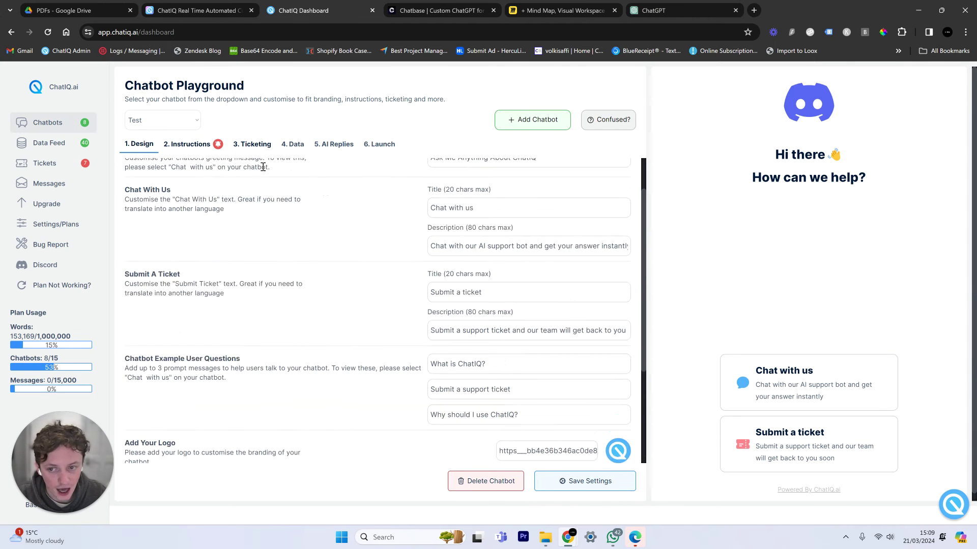
{"action": "left_click", "coordinate": [293, 144]}
{"action": "scroll", "coordinate": [274, 325], "scroll_direction": "down", "scroll_amount": 3}
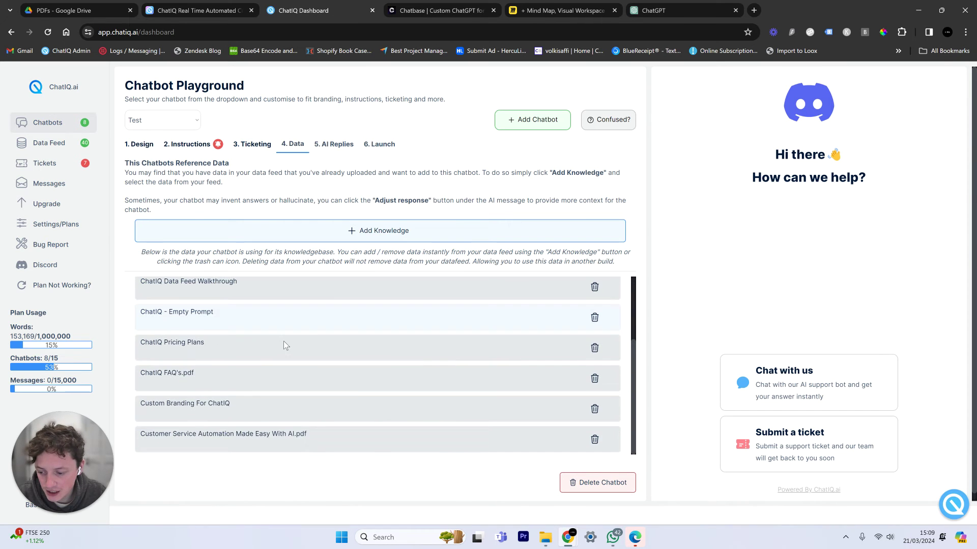
{"action": "scroll", "coordinate": [326, 372], "scroll_direction": "up", "scroll_amount": 1}
{"action": "scroll", "coordinate": [367, 397], "scroll_direction": "down", "scroll_amount": 1}
{"action": "scroll", "coordinate": [340, 356], "scroll_direction": "up", "scroll_amount": 1}
{"action": "scroll", "coordinate": [318, 322], "scroll_direction": "down", "scroll_amount": 1}
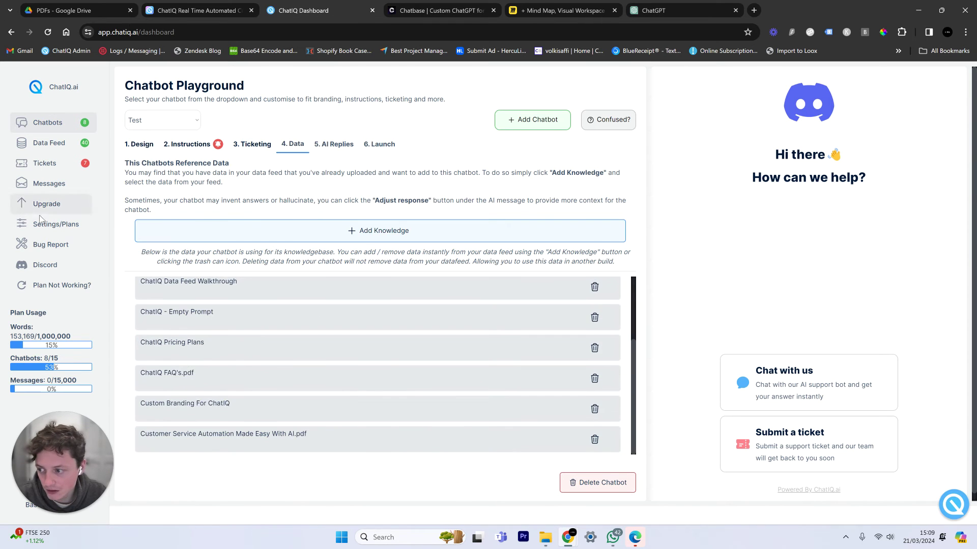
Open Test's Ticketing settings, preview Submit a ticket in the chat, then reload the dashboard.
{"action": "left_click", "coordinate": [163, 120]}
{"action": "left_click", "coordinate": [137, 181]}
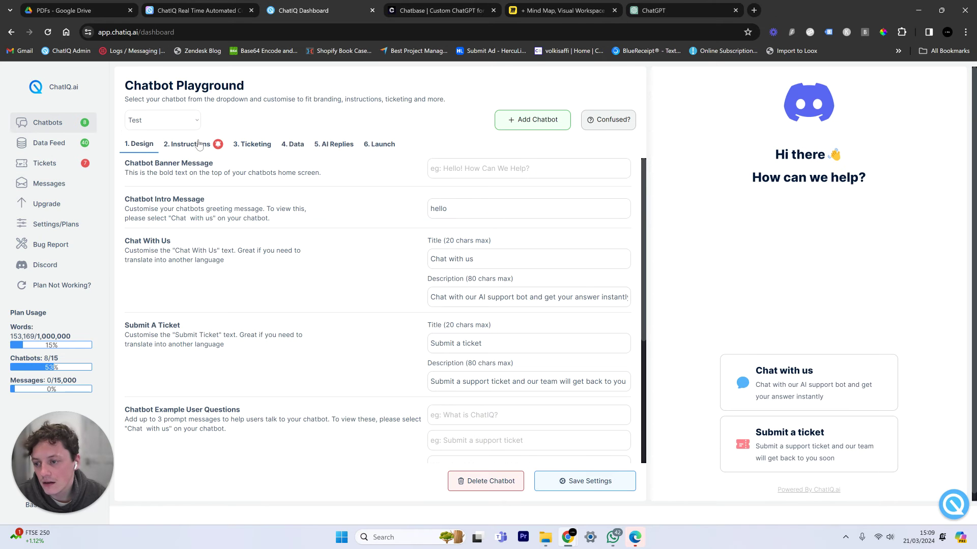
{"action": "left_click", "coordinate": [254, 144]}
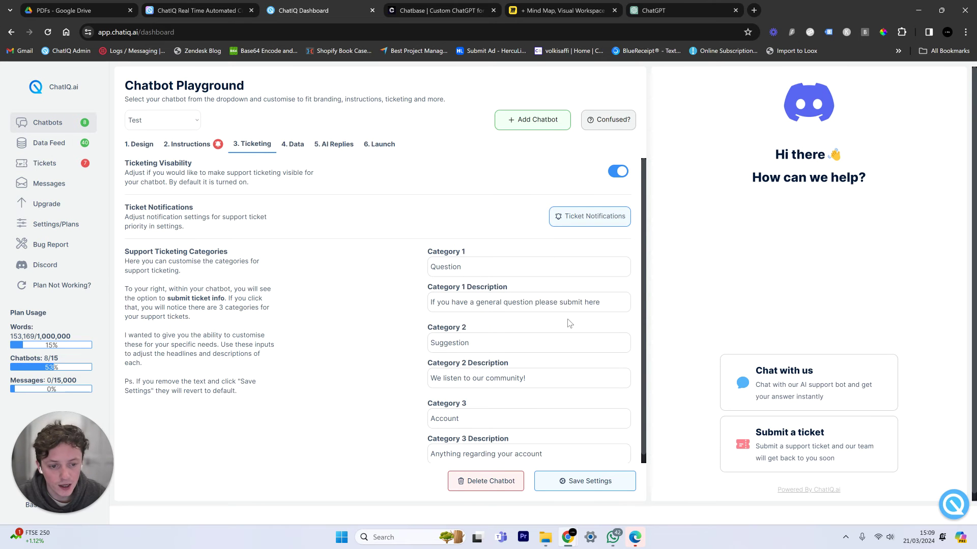
{"action": "left_click", "coordinate": [809, 442]}
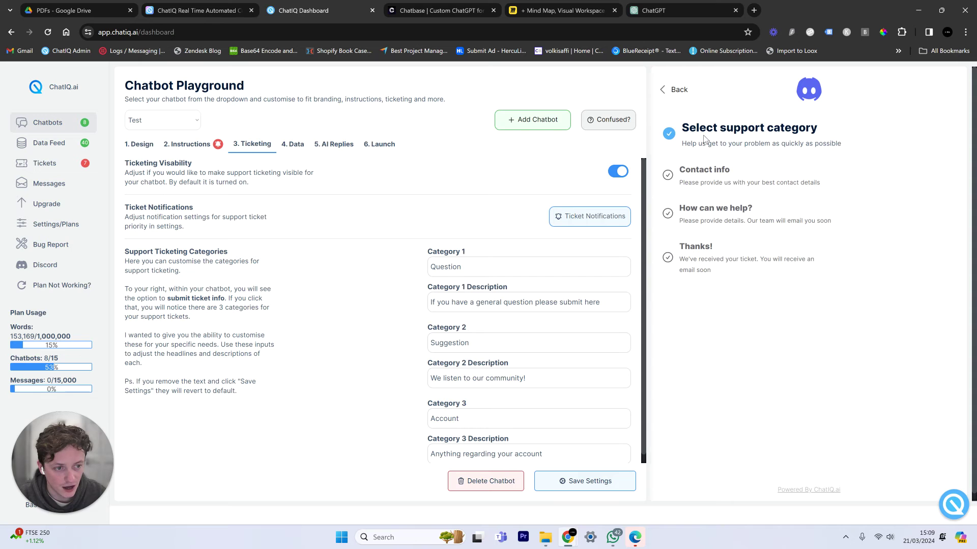
{"action": "left_click", "coordinate": [48, 32]}
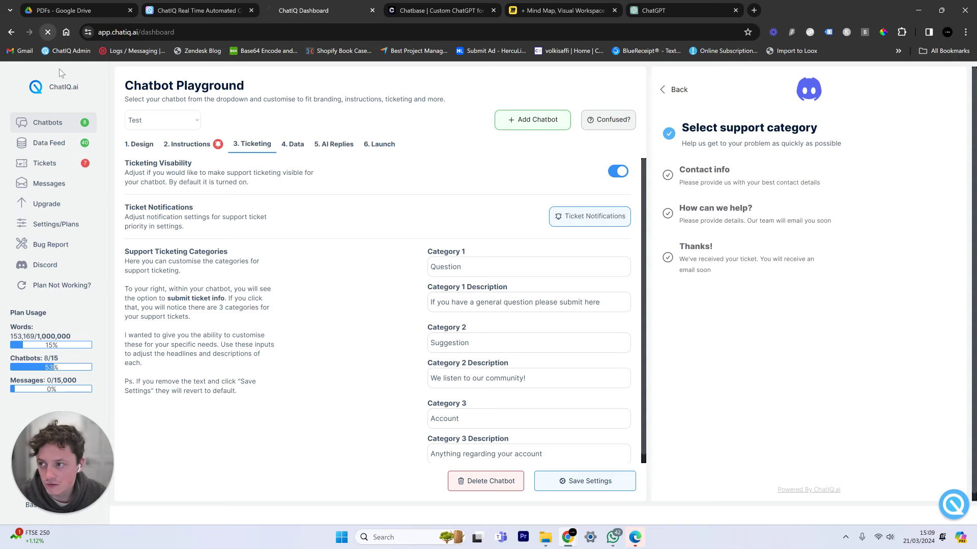
{"action": "left_click", "coordinate": [255, 148]}
{"action": "left_click_drag", "start_coordinate": [444, 267], "coordinate": [509, 265]}
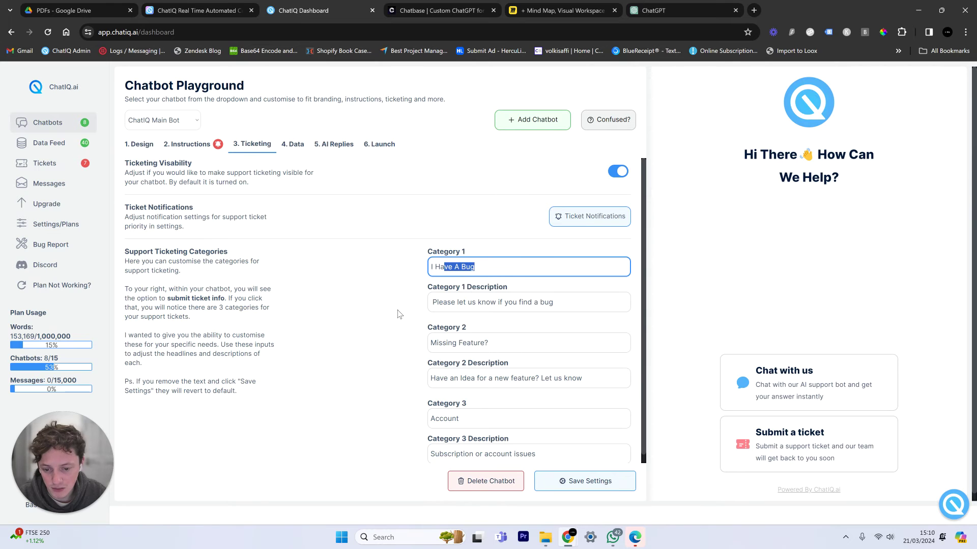
{"action": "left_click", "coordinate": [199, 252]}
{"action": "left_click_drag", "start_coordinate": [162, 248], "coordinate": [272, 300]}
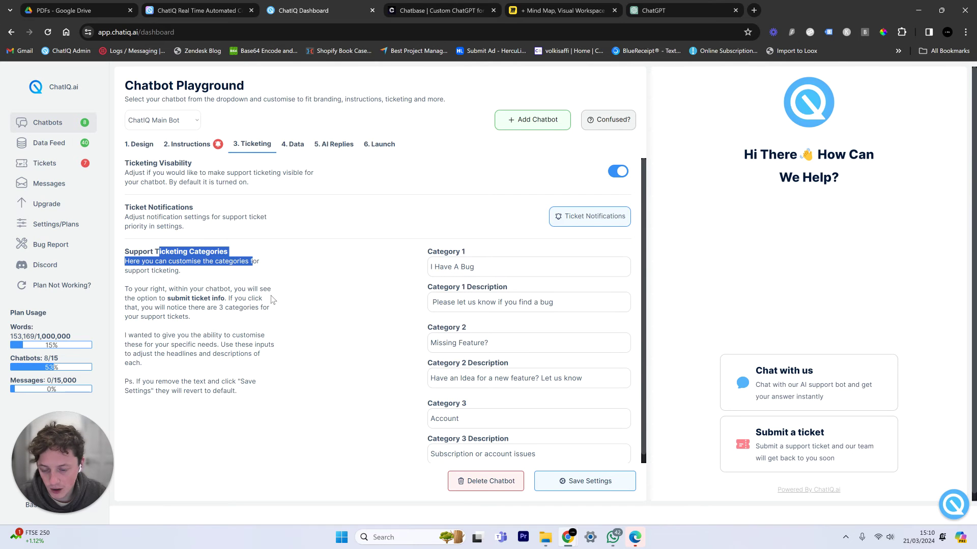
{"action": "left_click", "coordinate": [803, 441]}
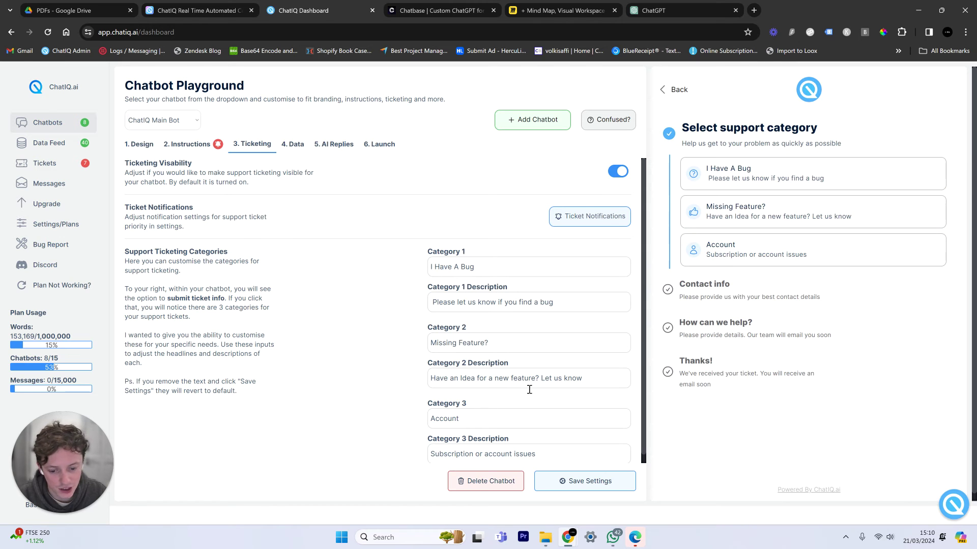
{"action": "left_click", "coordinate": [768, 250]}
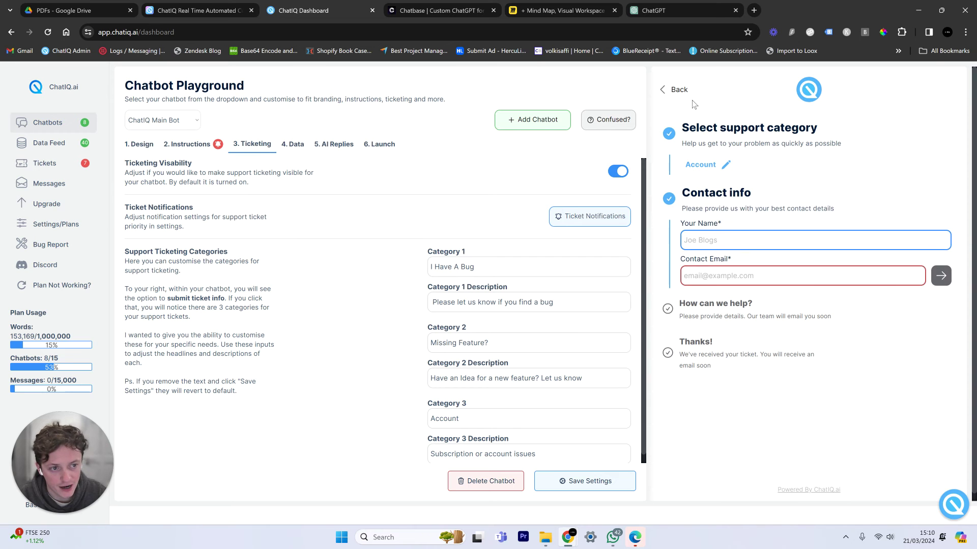
{"action": "left_click", "coordinate": [681, 89]}
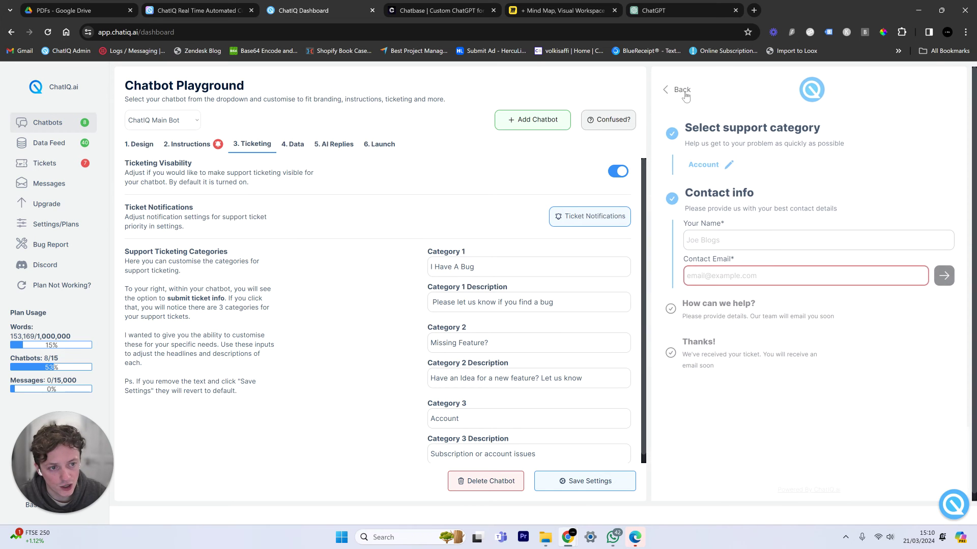
{"action": "left_click", "coordinate": [293, 147]}
{"action": "left_click", "coordinate": [355, 234]}
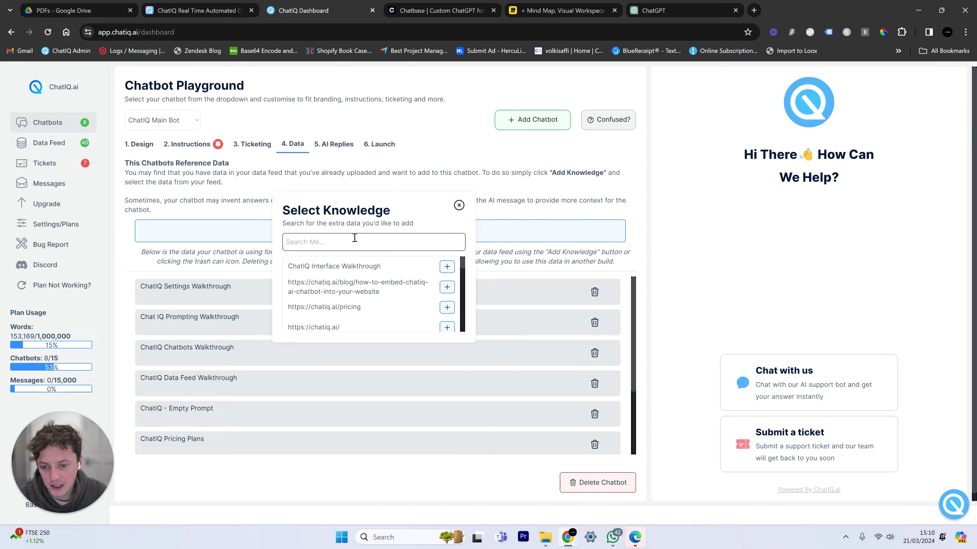
{"action": "left_click", "coordinate": [459, 205]}
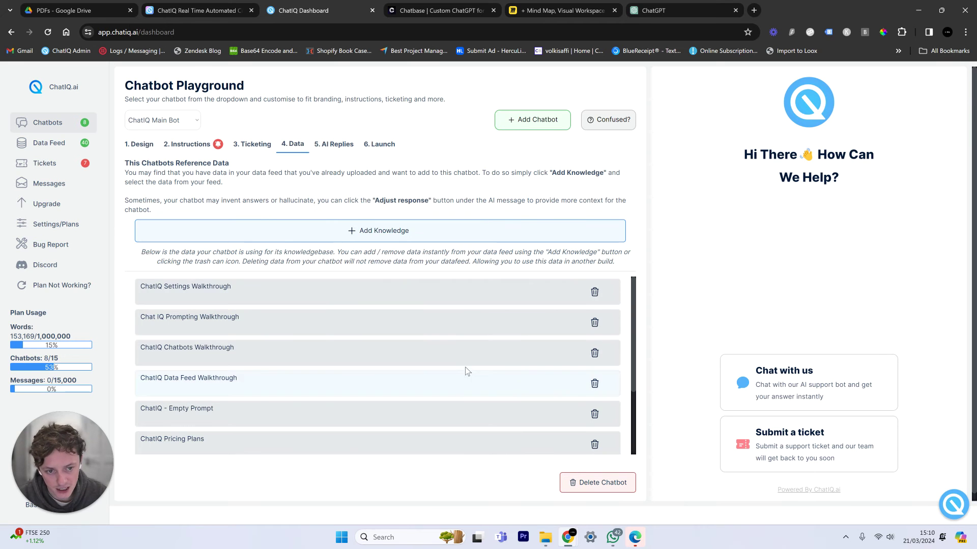
{"action": "left_click", "coordinate": [595, 293]}
{"action": "left_click", "coordinate": [480, 262]}
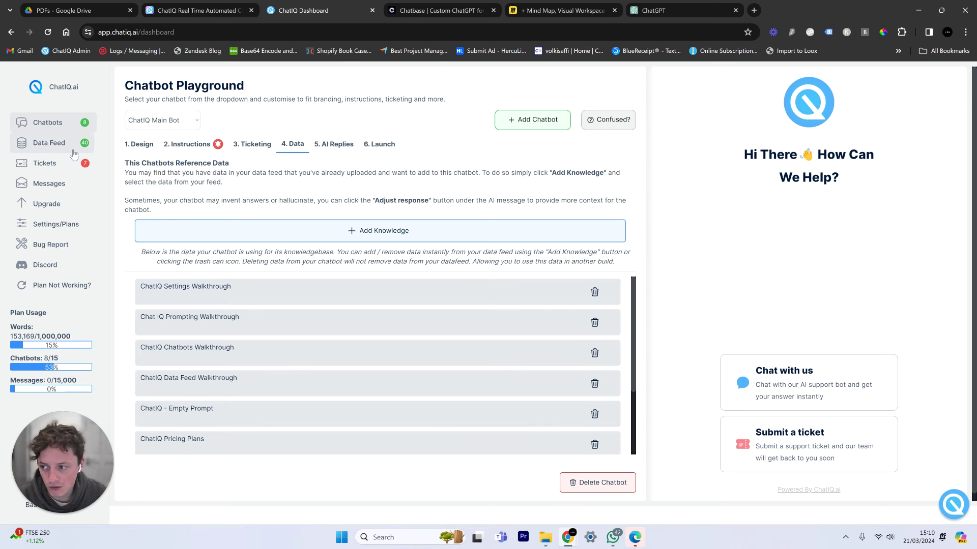
{"action": "left_click", "coordinate": [74, 153]}
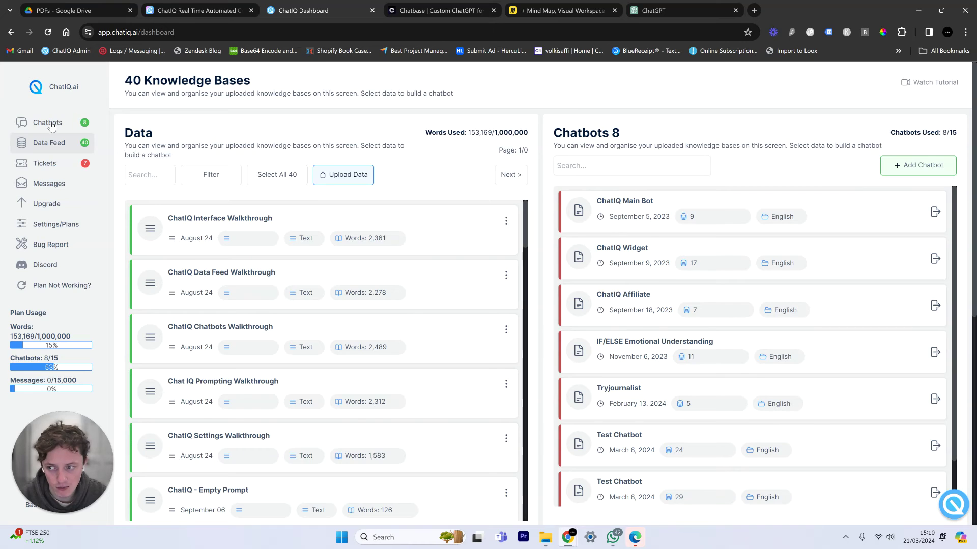
{"action": "left_click", "coordinate": [48, 124]}
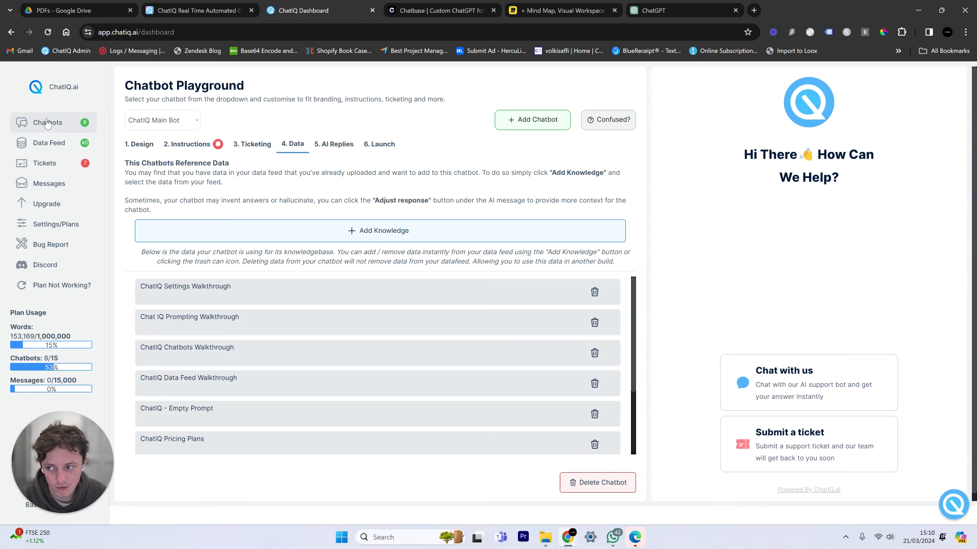
{"action": "left_click", "coordinate": [143, 146]}
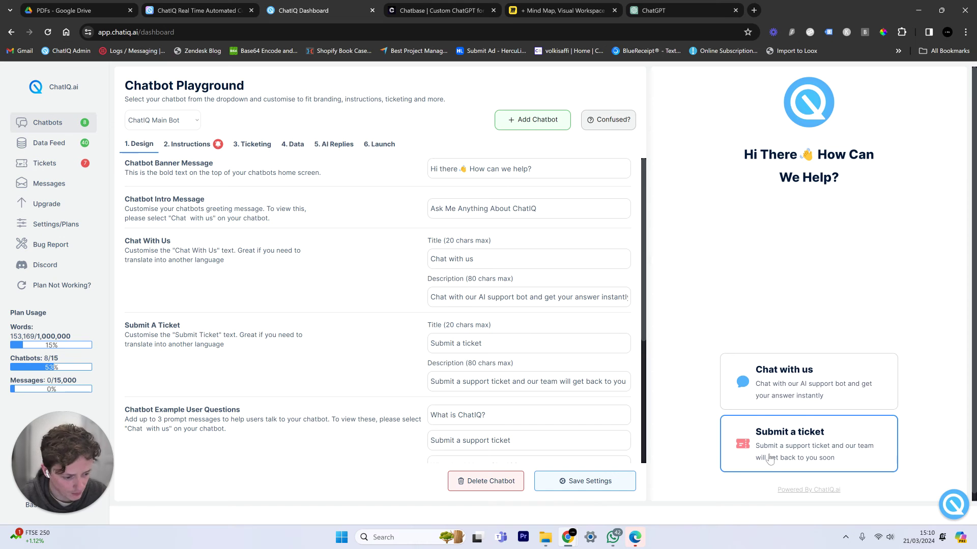
{"action": "left_click", "coordinate": [70, 167]}
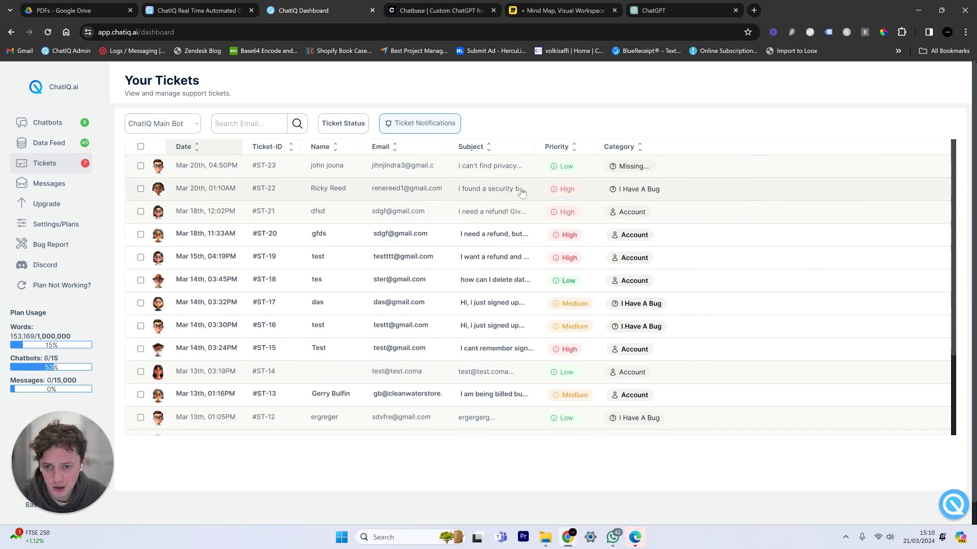
Filter the support tickets to Open and view ticket #ST-20's details.
{"action": "left_click", "coordinate": [342, 128]}
{"action": "left_click", "coordinate": [349, 190]}
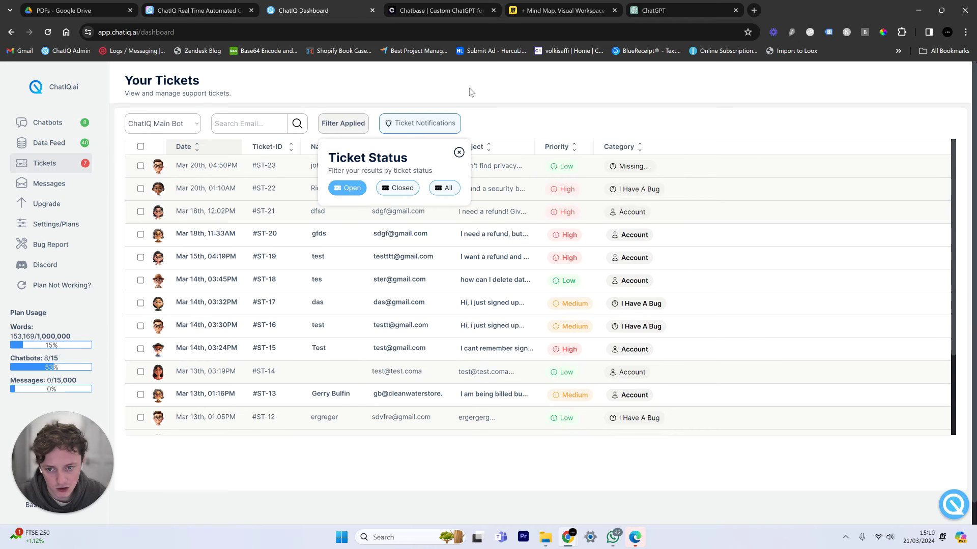
{"action": "left_click", "coordinate": [466, 168]}
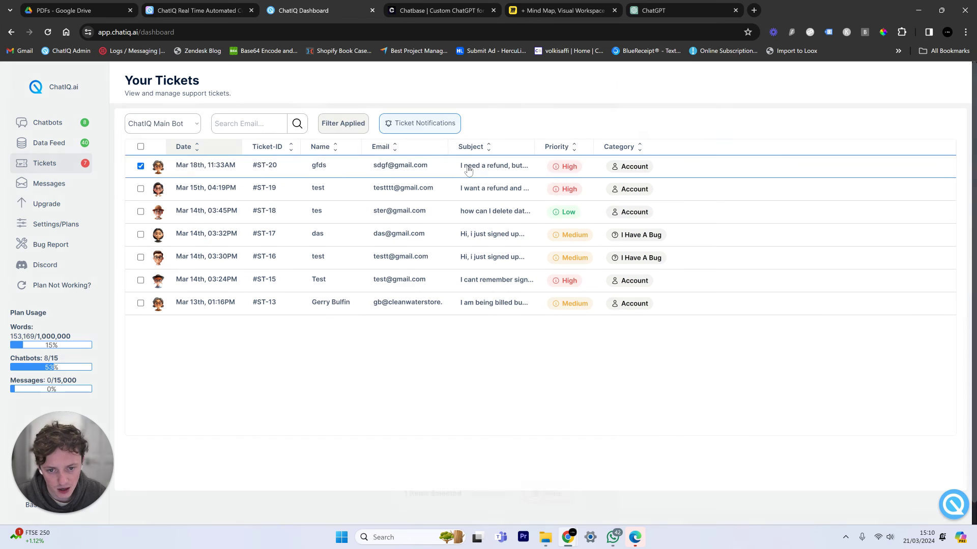
{"action": "scroll", "coordinate": [732, 414], "scroll_direction": "down", "scroll_amount": 1}
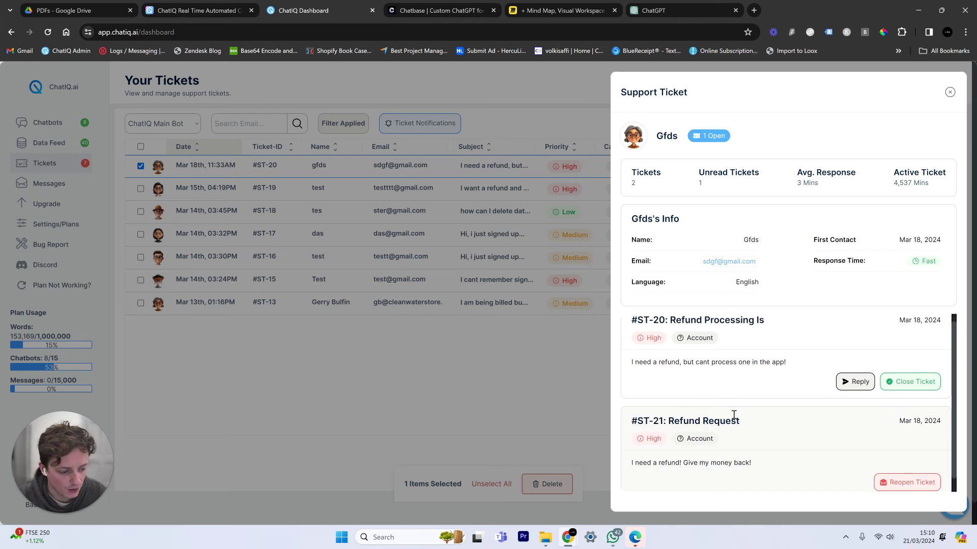
{"action": "scroll", "coordinate": [721, 427], "scroll_direction": "up", "scroll_amount": 1}
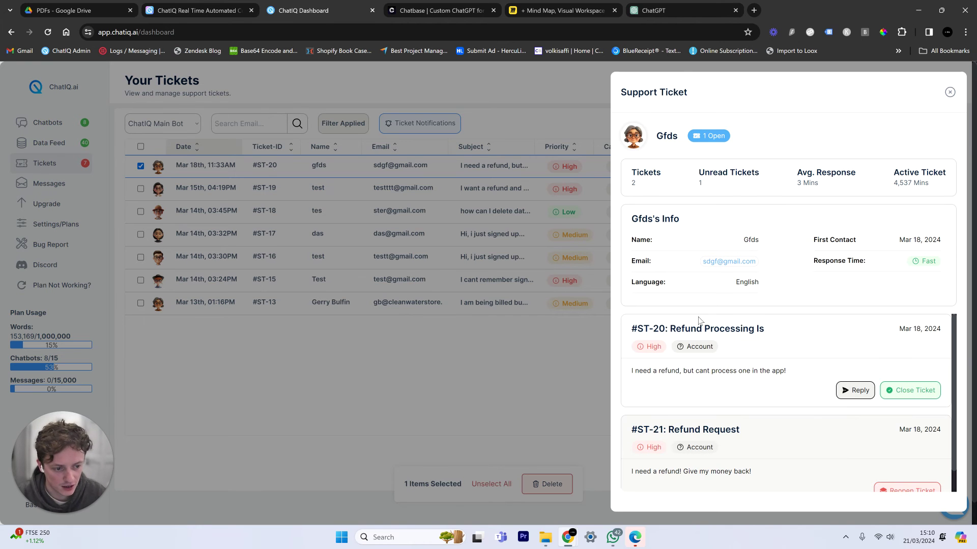
Review the customer's ticket count and open the reply view with the AI writer.
{"action": "double_click", "coordinate": [635, 185]}
{"action": "left_click_drag", "start_coordinate": [696, 181], "coordinate": [753, 192]}
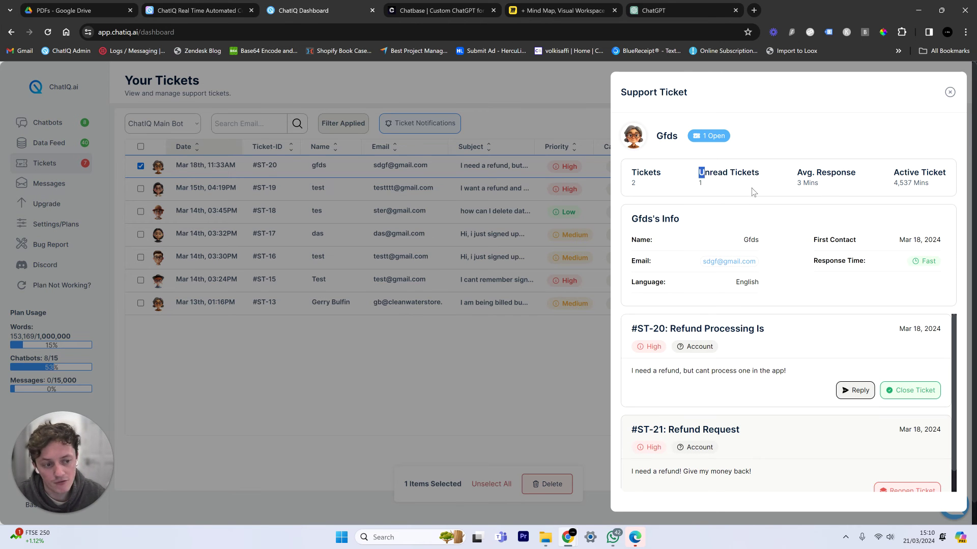
{"action": "scroll", "coordinate": [743, 413], "scroll_direction": "down", "scroll_amount": 1}
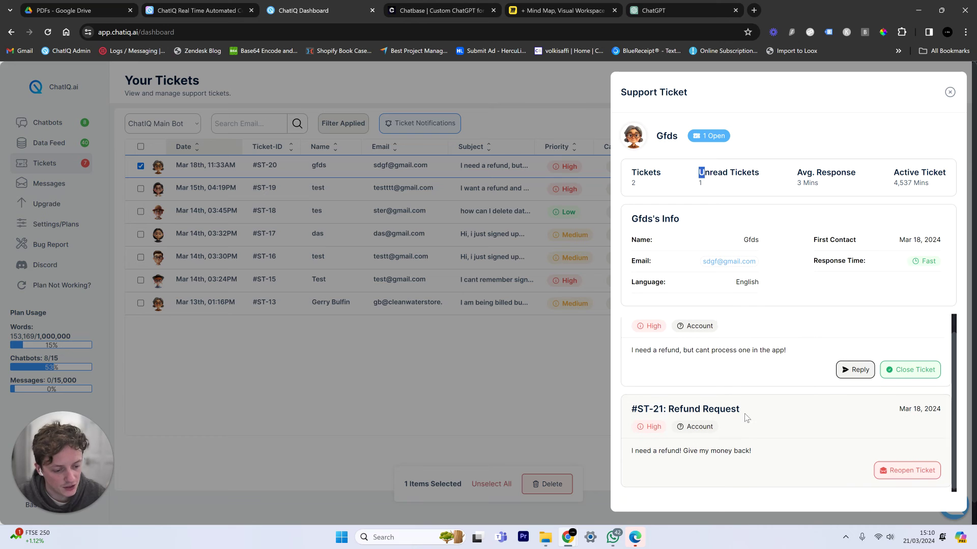
{"action": "scroll", "coordinate": [778, 444], "scroll_direction": "up", "scroll_amount": 1}
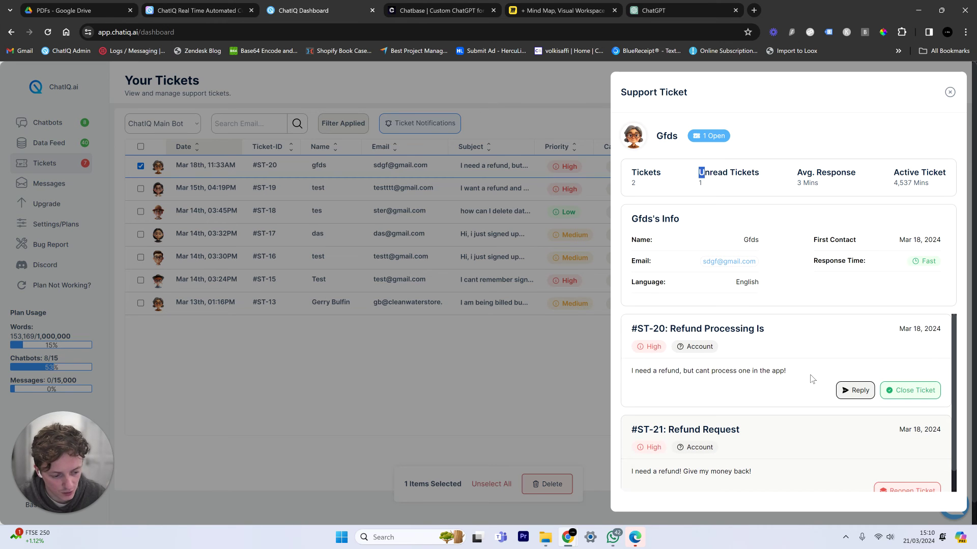
{"action": "right_click", "coordinate": [850, 393]}
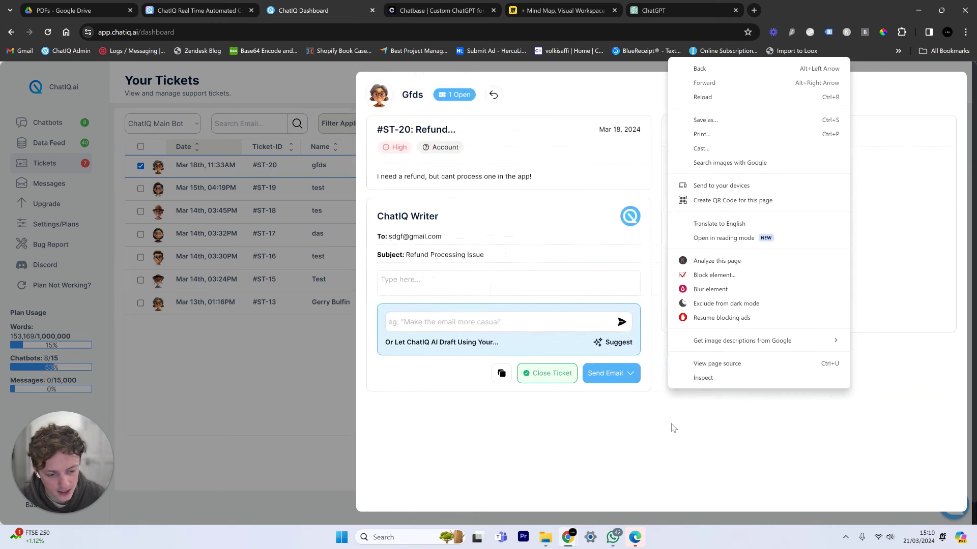
Generate an AI draft for #ST-20 from a prompt requesting the customer's sign-up email.
{"action": "key", "text": "Escape"}
{"action": "scroll", "coordinate": [929, 192], "scroll_direction": "down", "scroll_amount": 5}
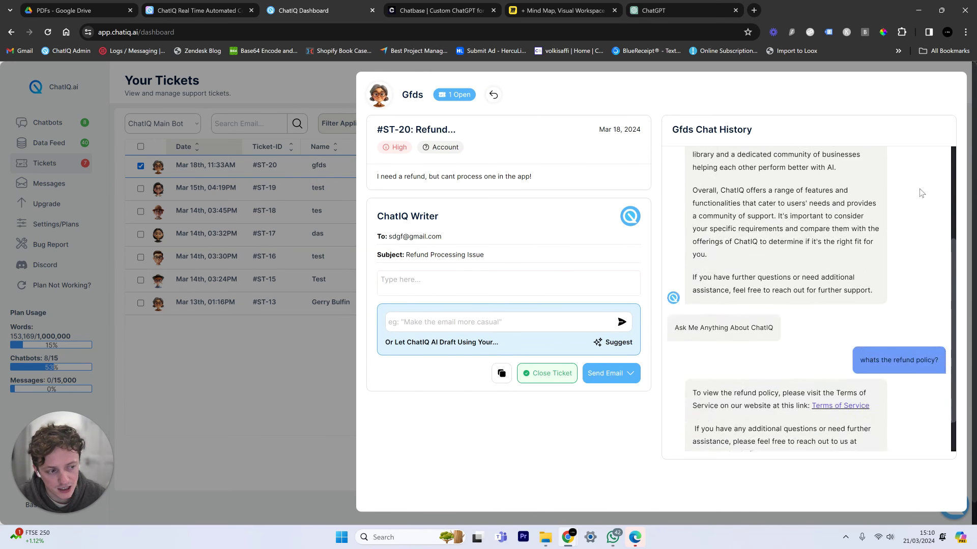
{"action": "scroll", "coordinate": [831, 283], "scroll_direction": "up", "scroll_amount": 5}
{"action": "scroll", "coordinate": [854, 238], "scroll_direction": "down", "scroll_amount": 5}
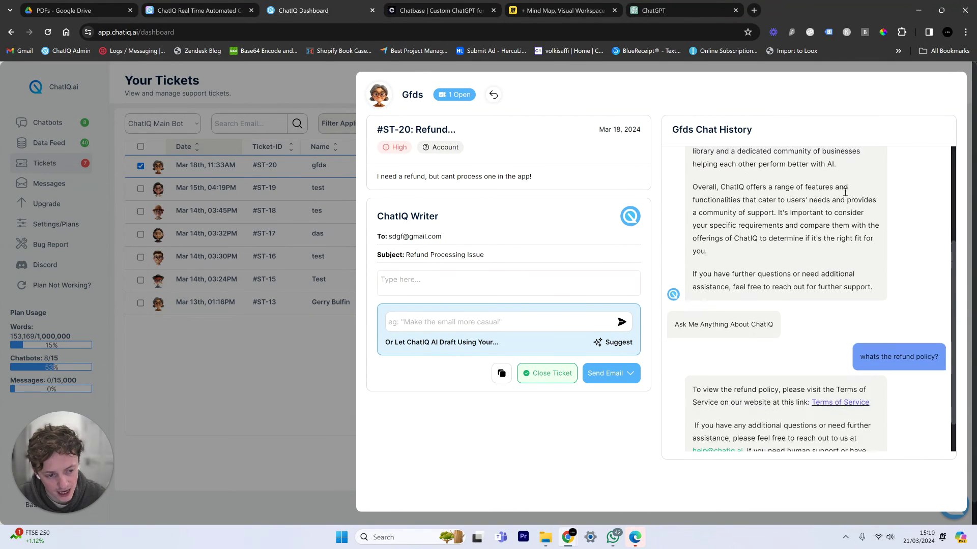
{"action": "scroll", "coordinate": [839, 280], "scroll_direction": "up", "scroll_amount": 5}
{"action": "left_click", "coordinate": [457, 322]}
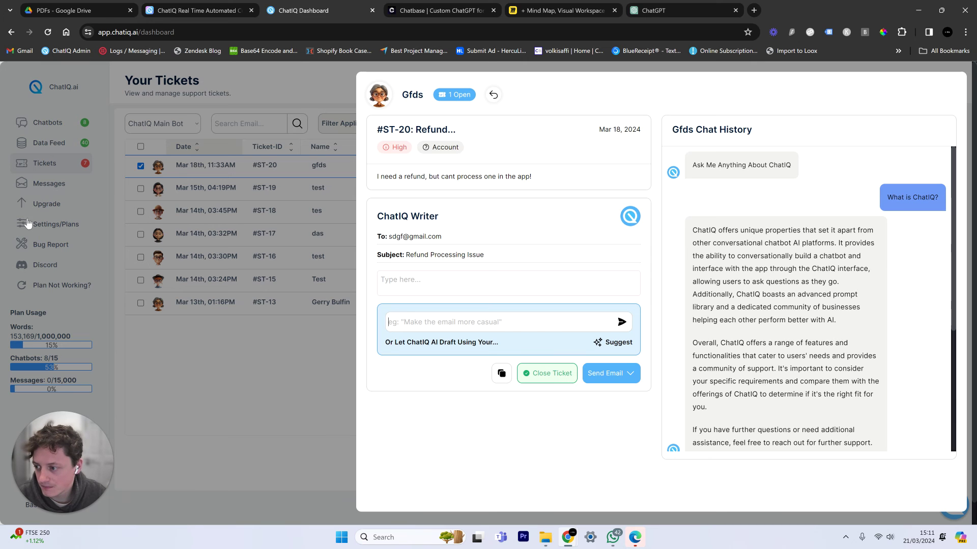
{"action": "key", "text": "ctrl+v"}
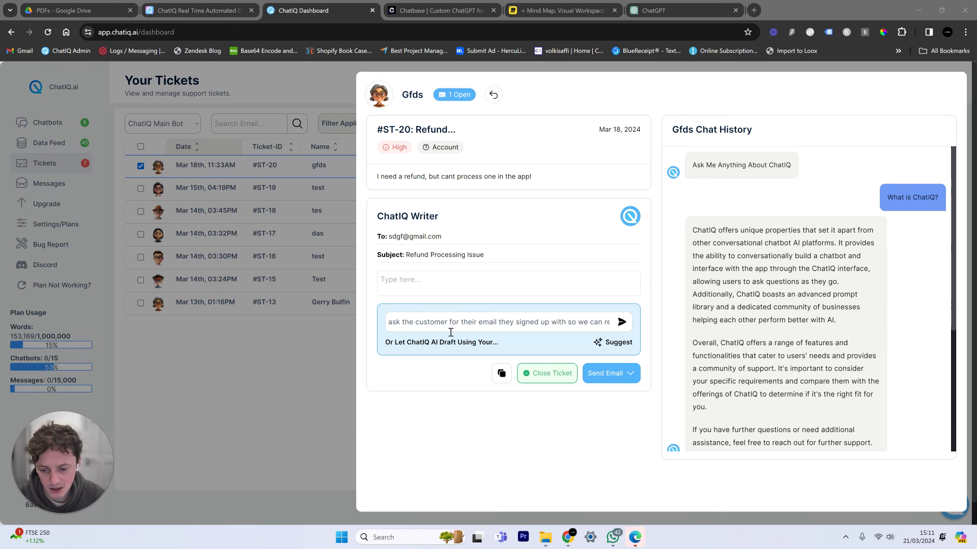
{"action": "left_click_drag", "start_coordinate": [419, 321], "coordinate": [621, 324]}
{"action": "left_click", "coordinate": [621, 323]}
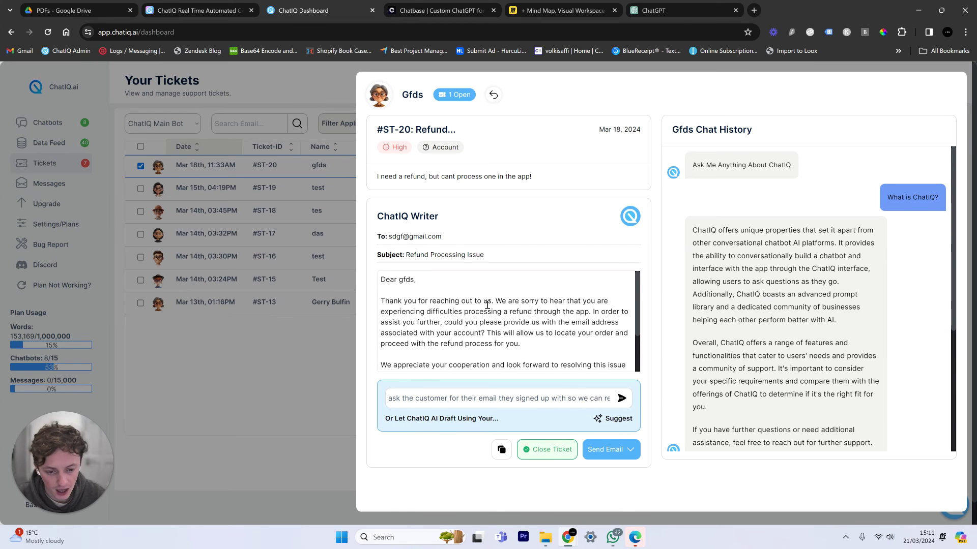
Replace the [Your Name] placeholder with the agent's name and send the reply via Gmail.
{"action": "scroll", "coordinate": [461, 314], "scroll_direction": "down", "scroll_amount": 1}
{"action": "scroll", "coordinate": [460, 318], "scroll_direction": "up", "scroll_amount": 1}
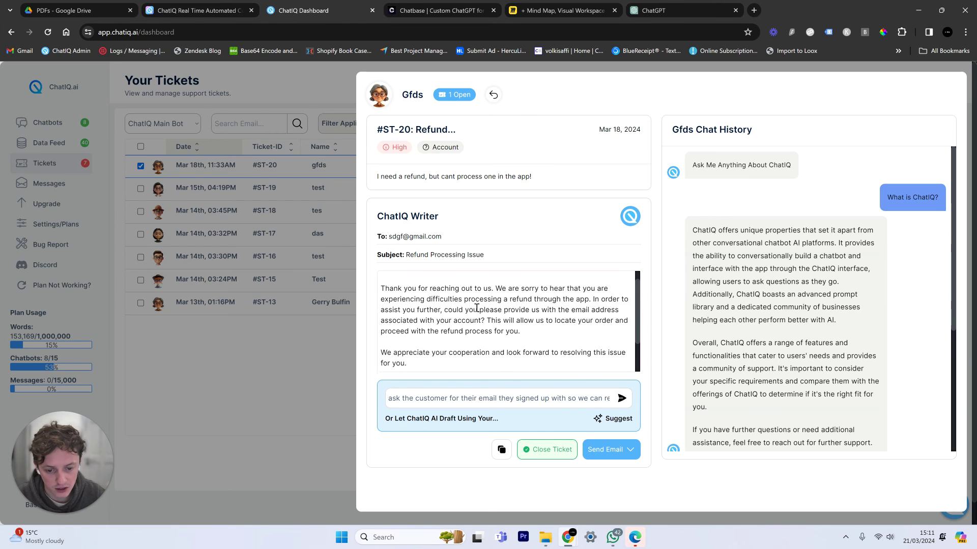
{"action": "mouse_move", "coordinate": [471, 321]}
{"action": "left_mouse_down"}
{"action": "mouse_move", "coordinate": [618, 334]}
{"action": "mouse_move", "coordinate": [475, 336]}
{"action": "left_mouse_up"}
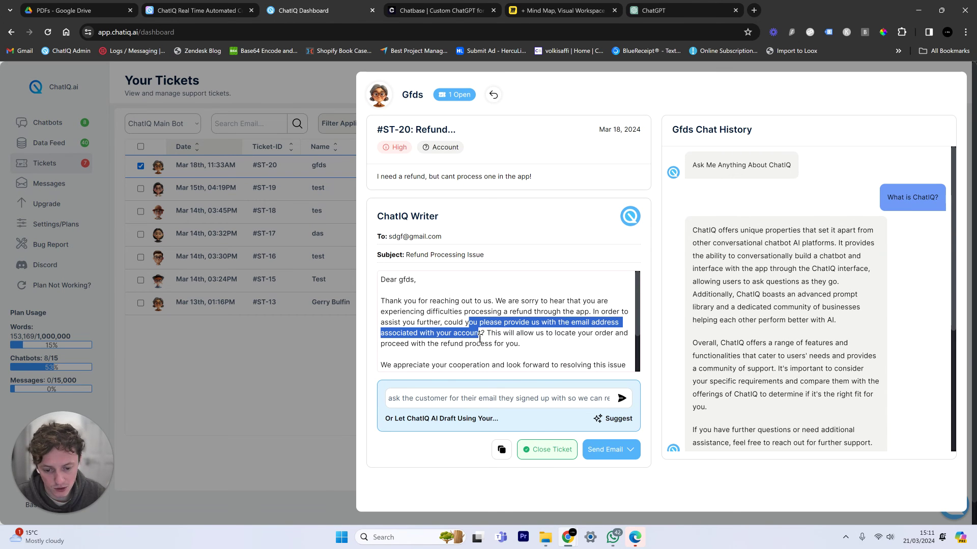
{"action": "left_click", "coordinate": [441, 419]}
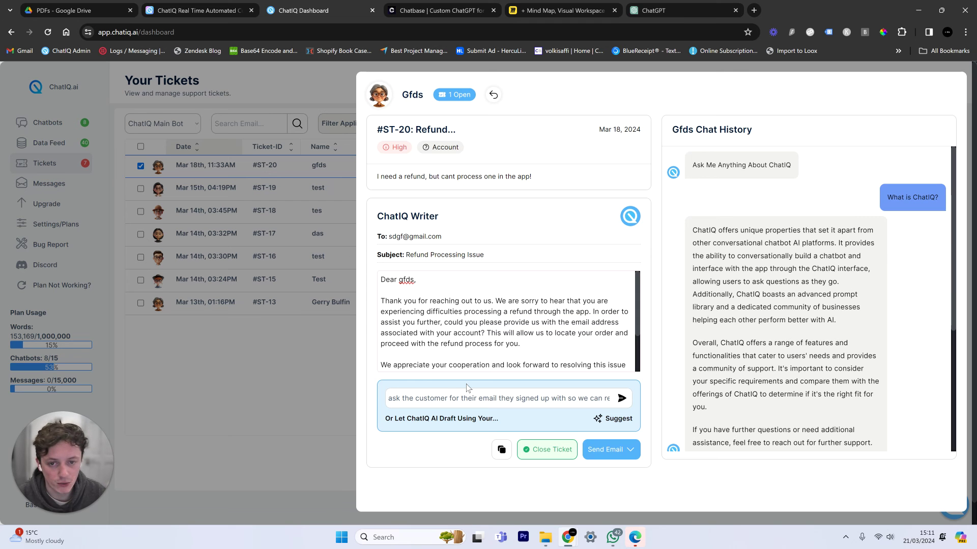
{"action": "scroll", "coordinate": [476, 299], "scroll_direction": "down", "scroll_amount": 1}
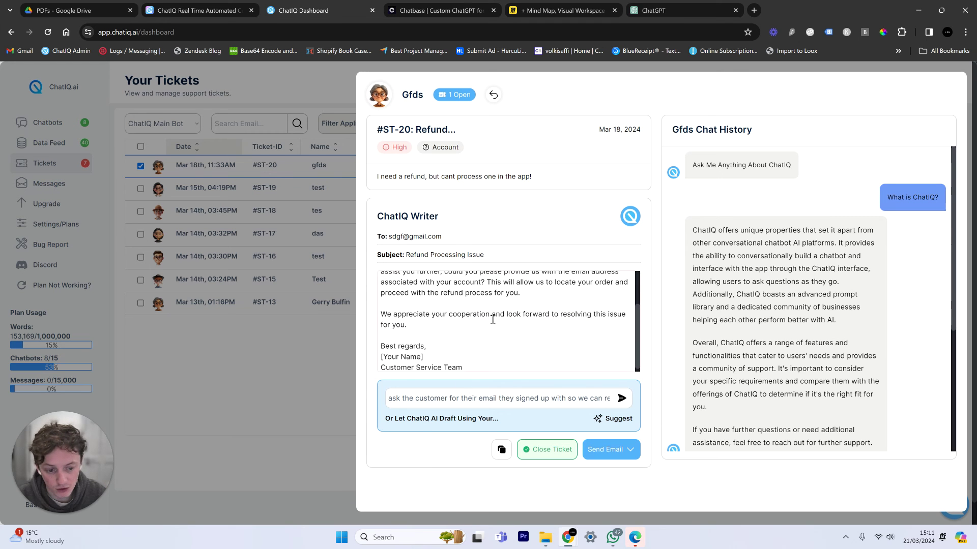
{"action": "mouse_move", "coordinate": [467, 355]}
{"action": "left_mouse_down"}
{"action": "mouse_move", "coordinate": [344, 348]}
{"action": "mouse_move", "coordinate": [364, 360]}
{"action": "left_mouse_up"}
{"action": "type", "text": "Sreb"}
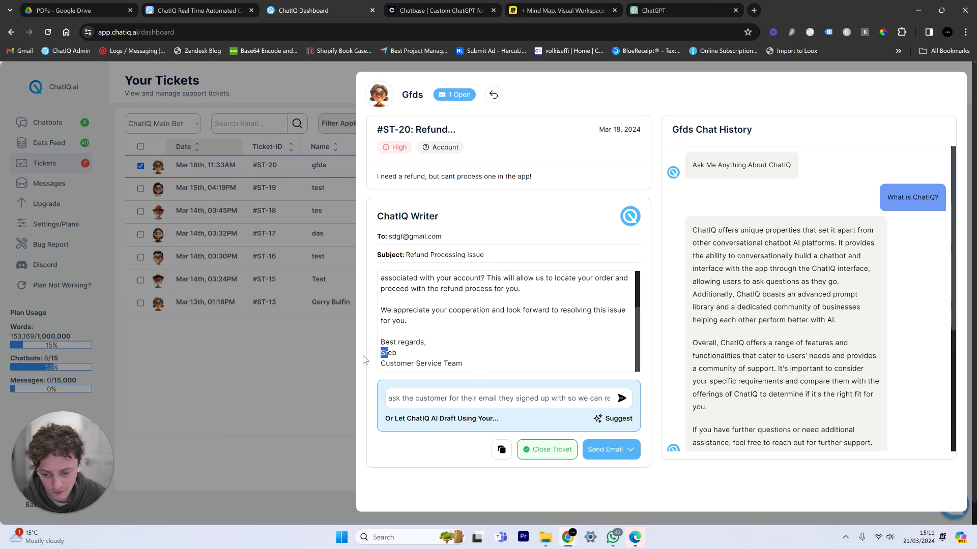
{"action": "type", "text": "S"}
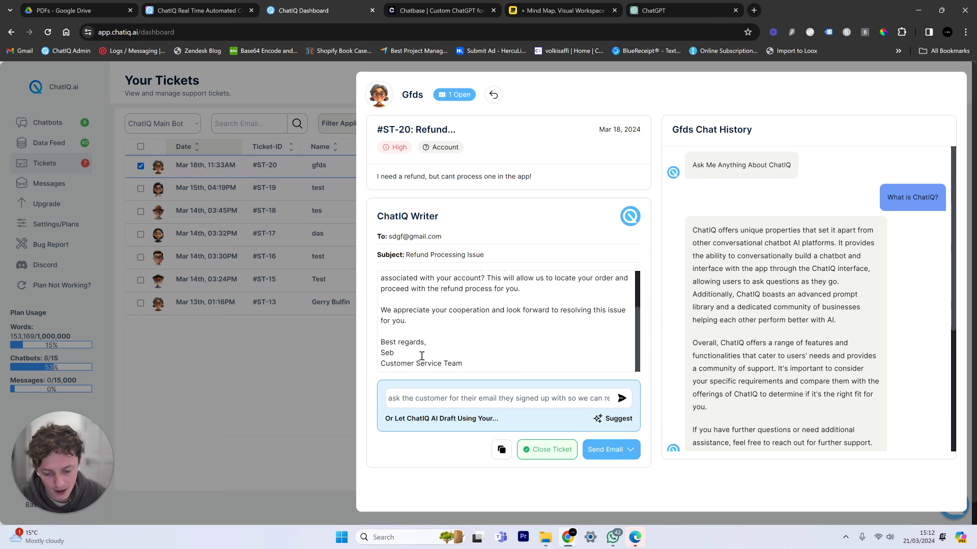
{"action": "left_click", "coordinate": [613, 451]}
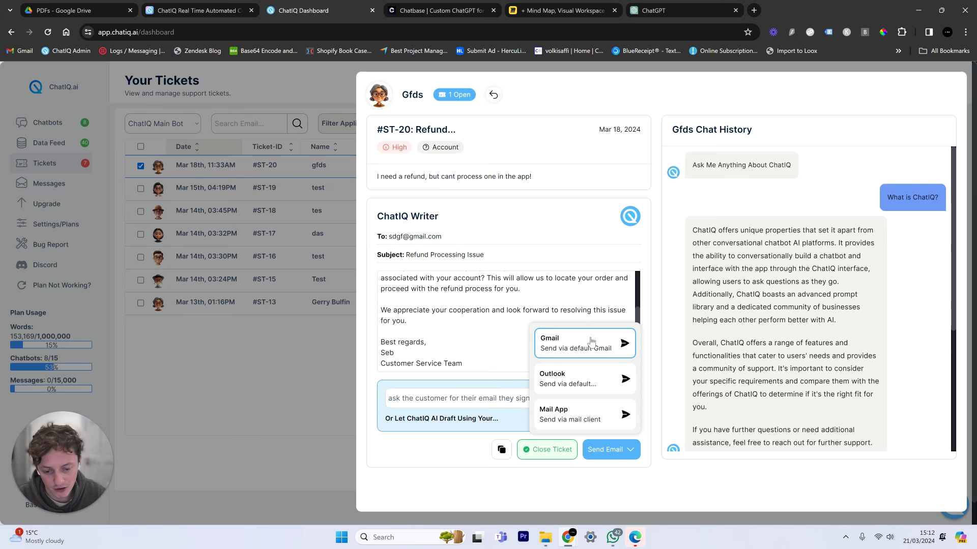
{"action": "left_click", "coordinate": [331, 336]}
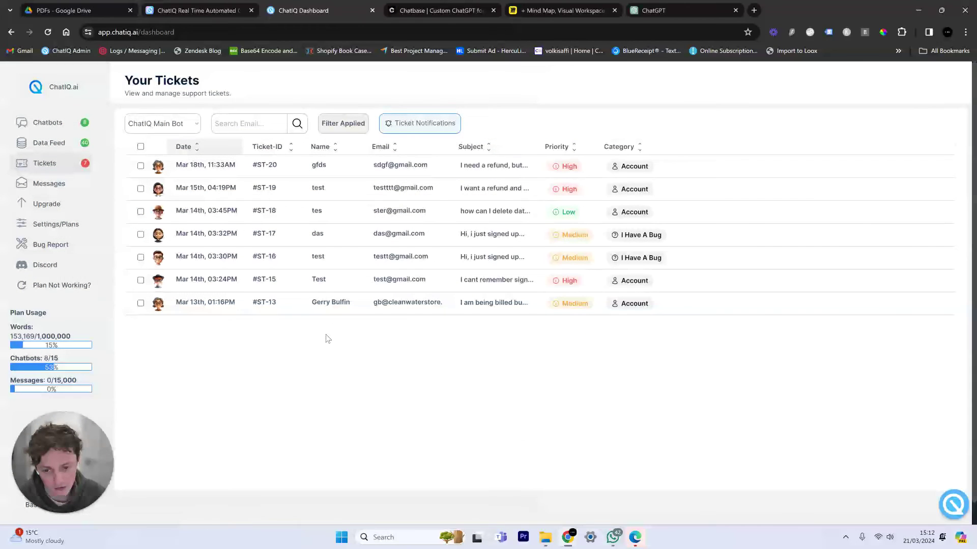
Close ticket #ST-20, then filter the ticket list to Closed and then All.
{"action": "left_click", "coordinate": [417, 172]}
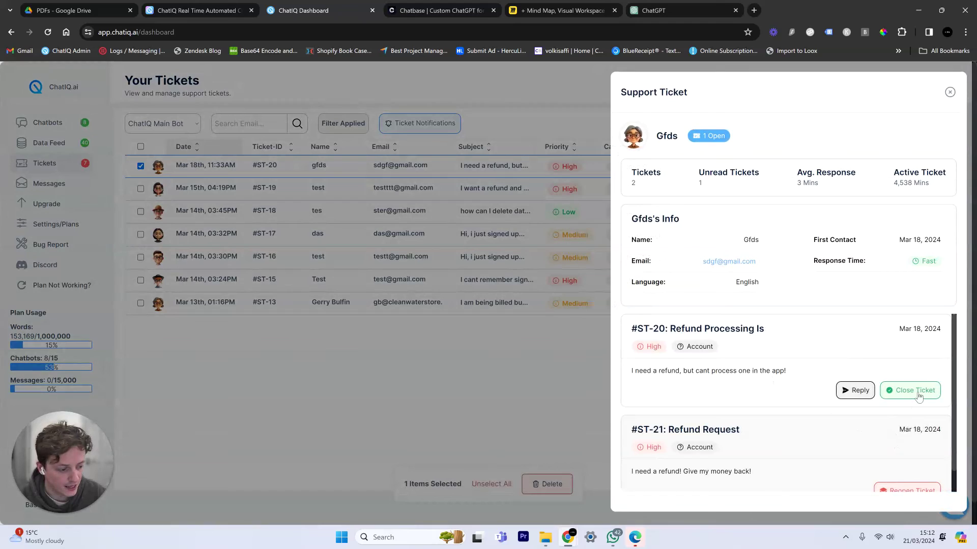
{"action": "left_click", "coordinate": [915, 391]}
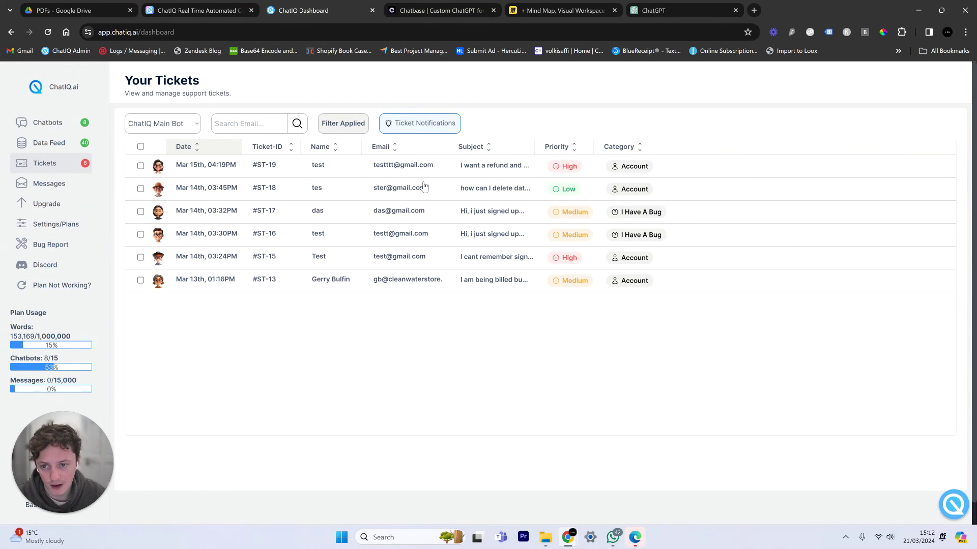
{"action": "left_click", "coordinate": [356, 124]}
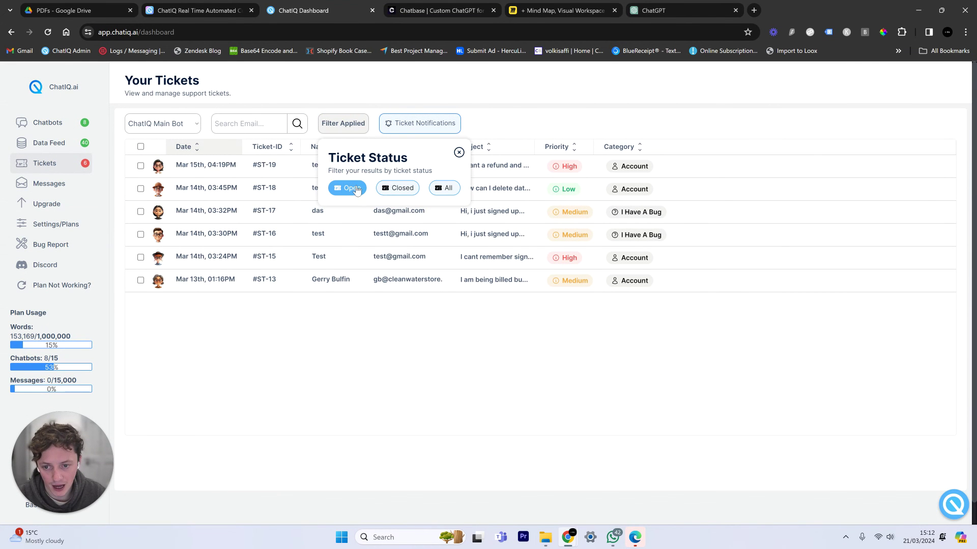
{"action": "left_click", "coordinate": [401, 188]}
{"action": "left_click", "coordinate": [535, 84]}
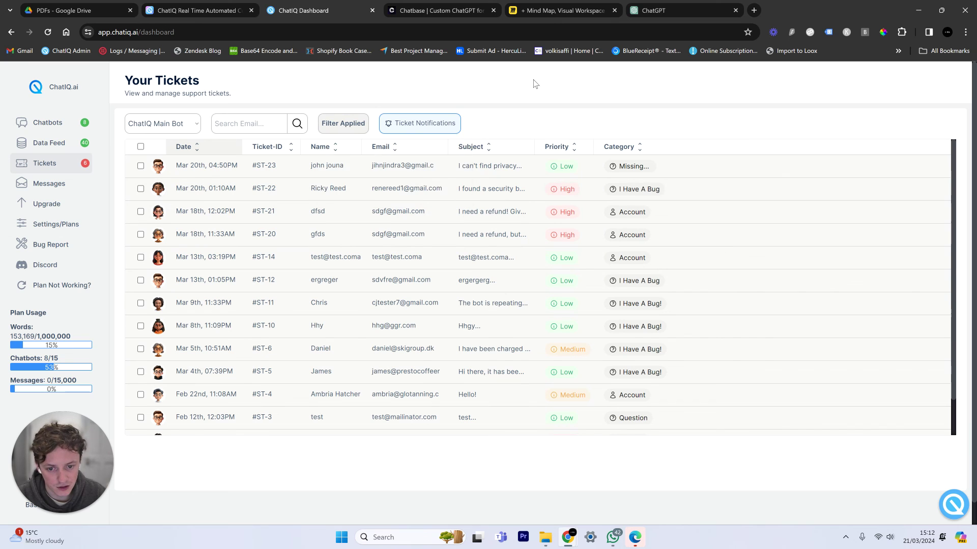
{"action": "left_click", "coordinate": [349, 124]}
{"action": "left_click", "coordinate": [446, 188]}
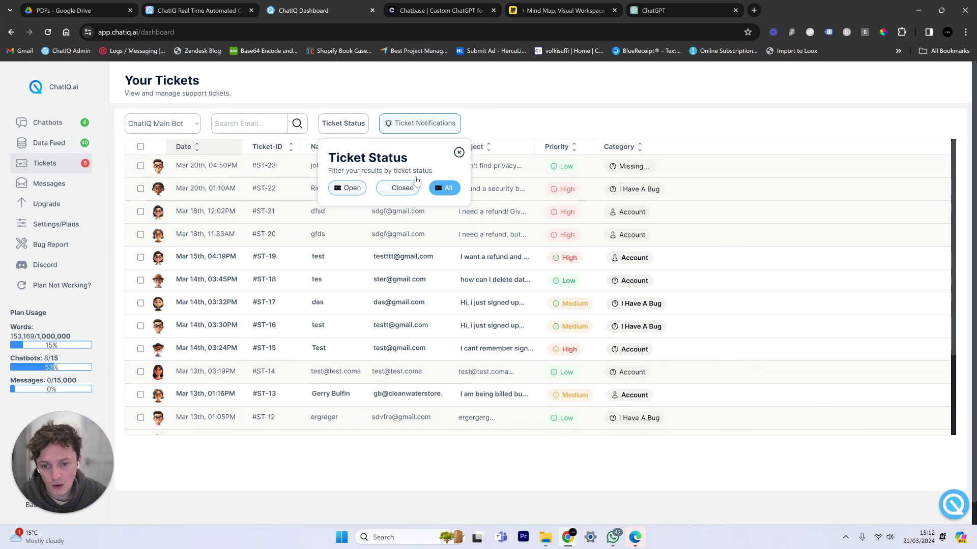
{"action": "left_click", "coordinate": [313, 75]}
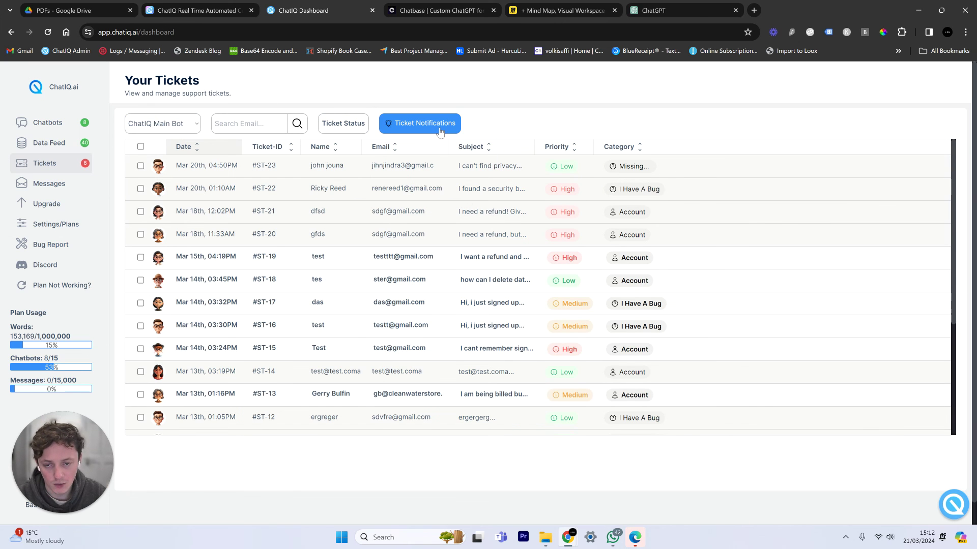
{"action": "left_click", "coordinate": [420, 124]}
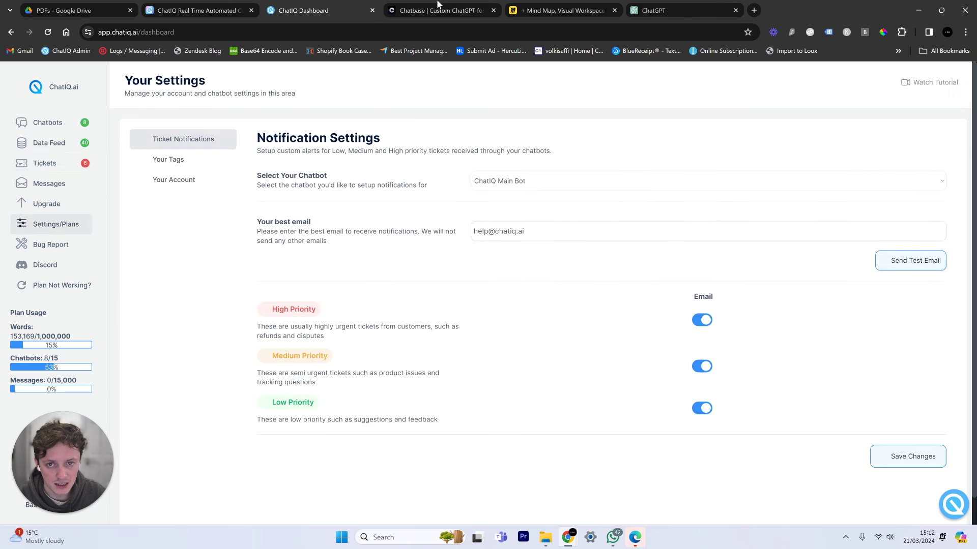
Check the Chatbase and chatiq.ai tabs, then return to Notification Settings and select the support email.
{"action": "left_click", "coordinate": [438, 10]}
{"action": "left_click", "coordinate": [244, 6]}
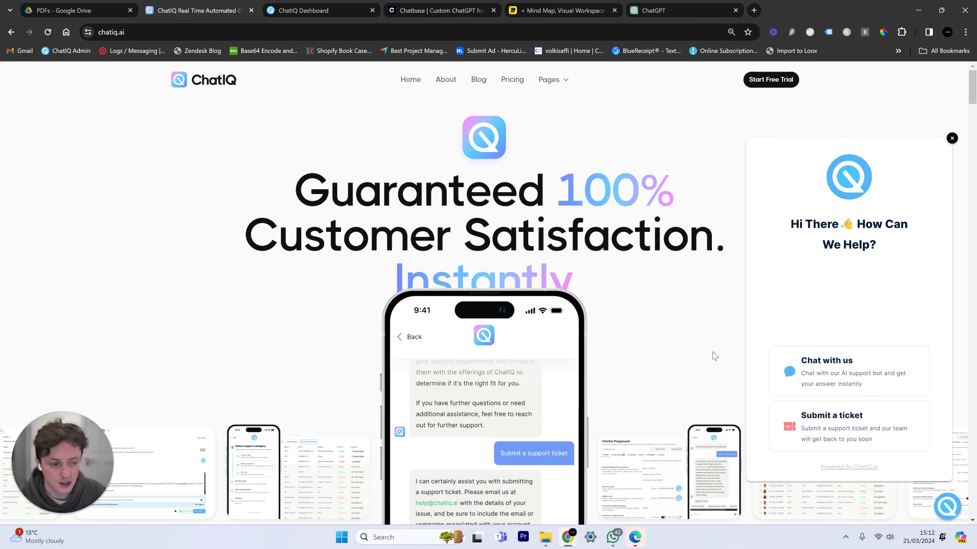
{"action": "left_click", "coordinate": [810, 408]}
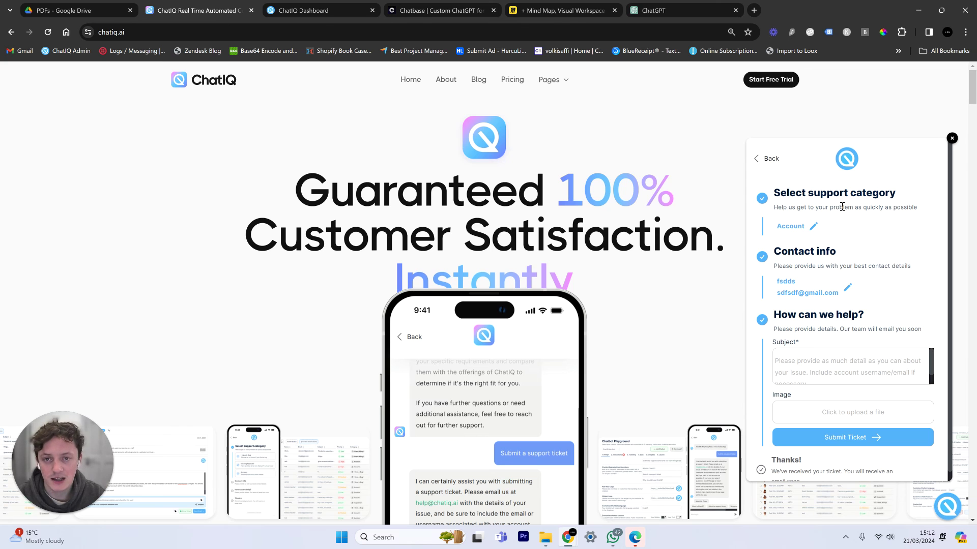
{"action": "left_click", "coordinate": [356, 9]}
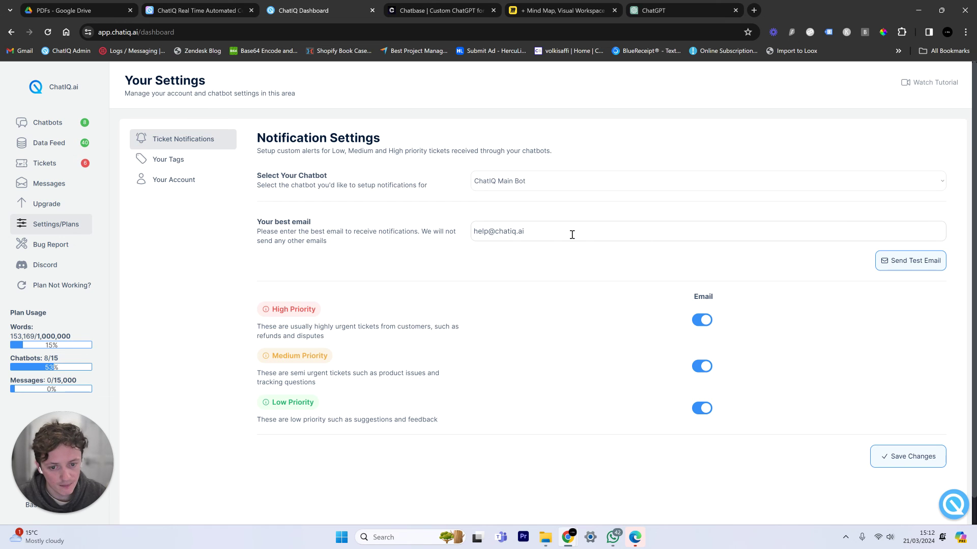
{"action": "left_click_drag", "start_coordinate": [571, 235], "coordinate": [443, 233]}
Disable Low Priority email alerts and save the notification settings.
{"action": "left_click", "coordinate": [454, 268]}
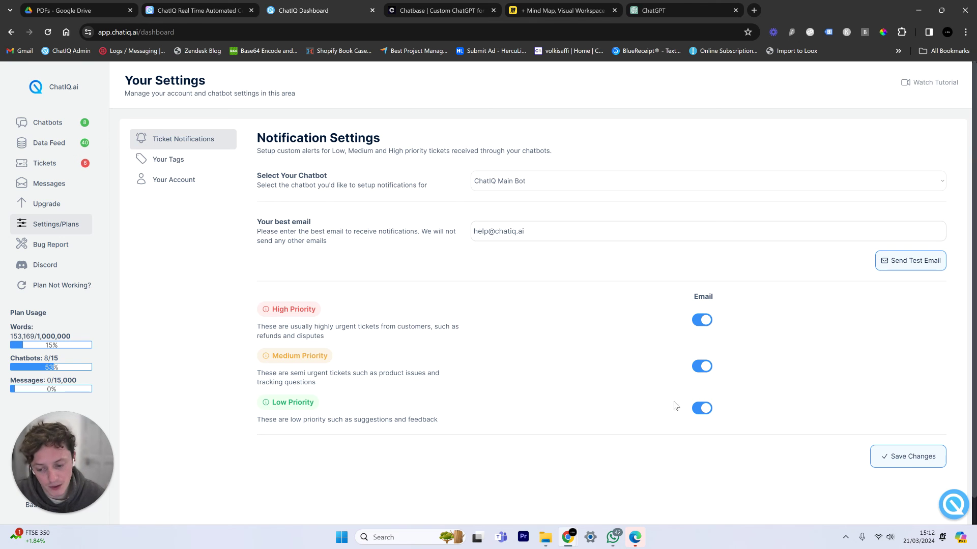
{"action": "left_click", "coordinate": [700, 410]}
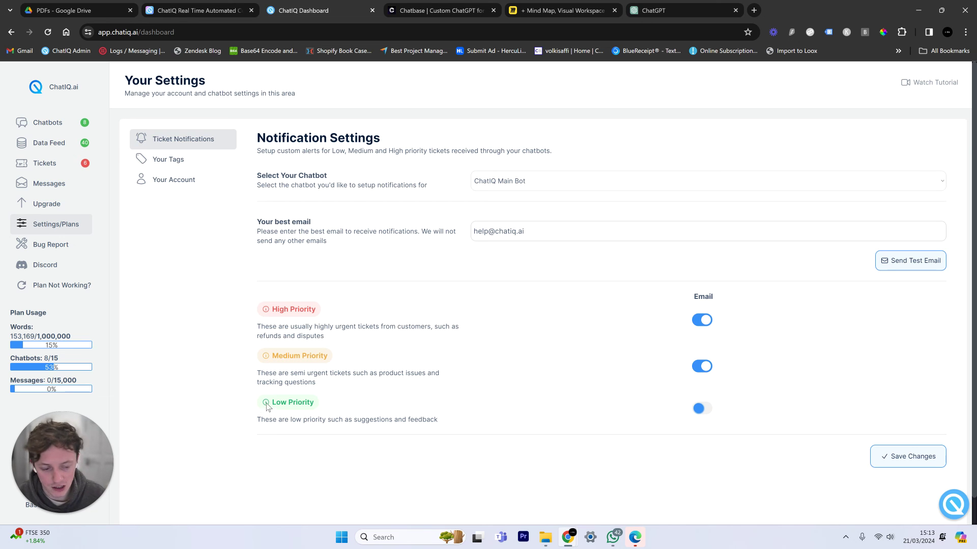
{"action": "left_click", "coordinate": [891, 457]}
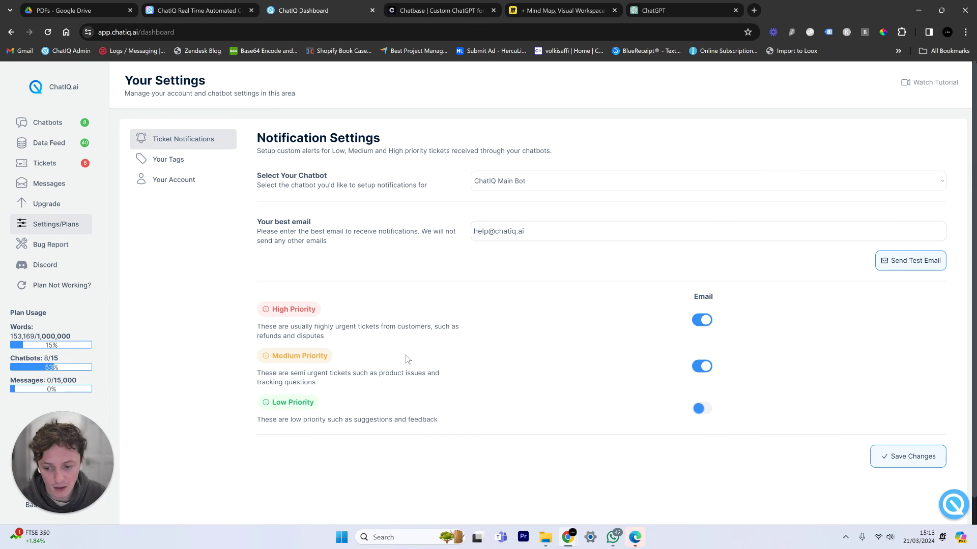
{"action": "left_click", "coordinate": [235, 6]}
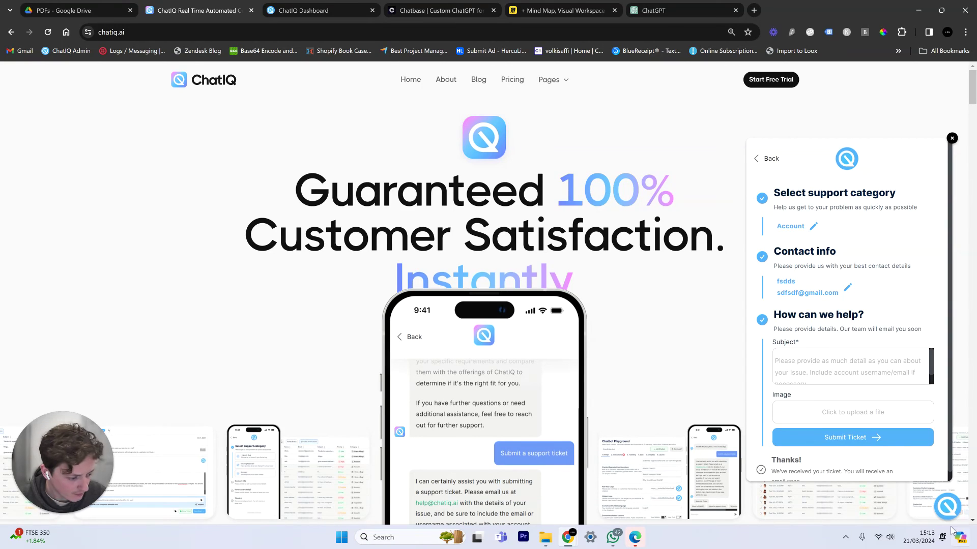